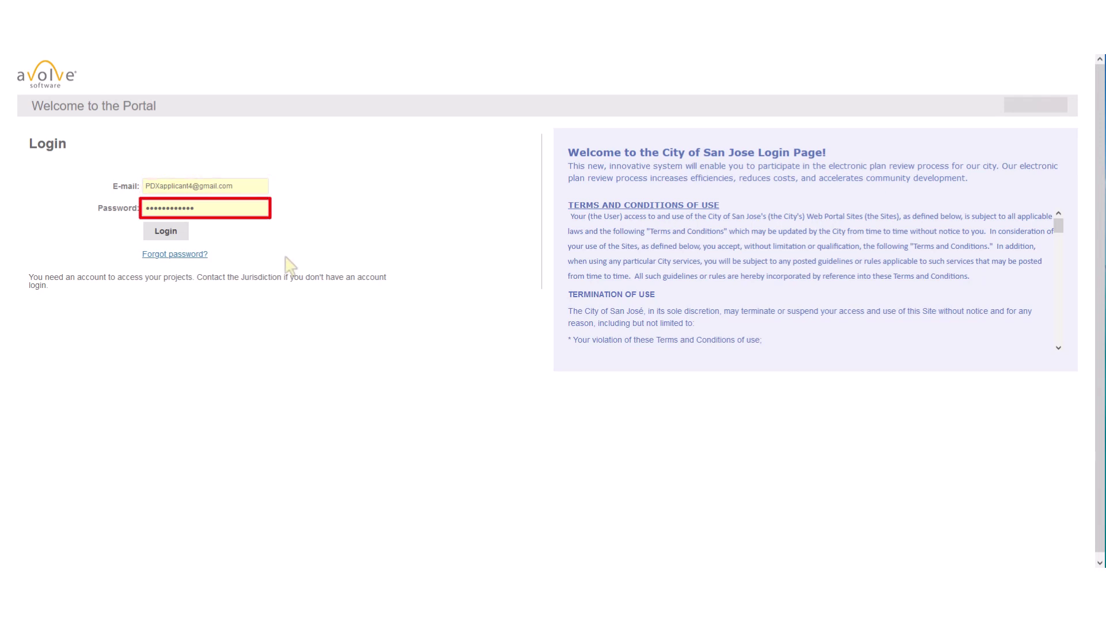
# Step: Sign in to SJePlans and review Steps 2 and 3 of the 23-078679 RS upload task
pyautogui.click(170, 233)
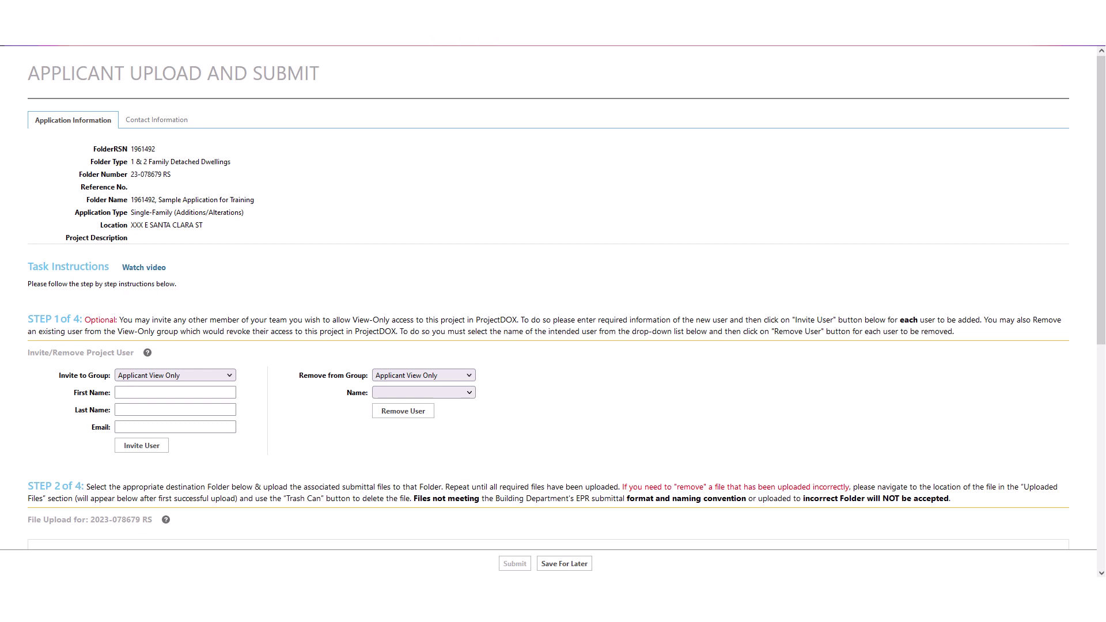
pyautogui.moveTo(1102, 103); pyautogui.dragTo(1100, 328)
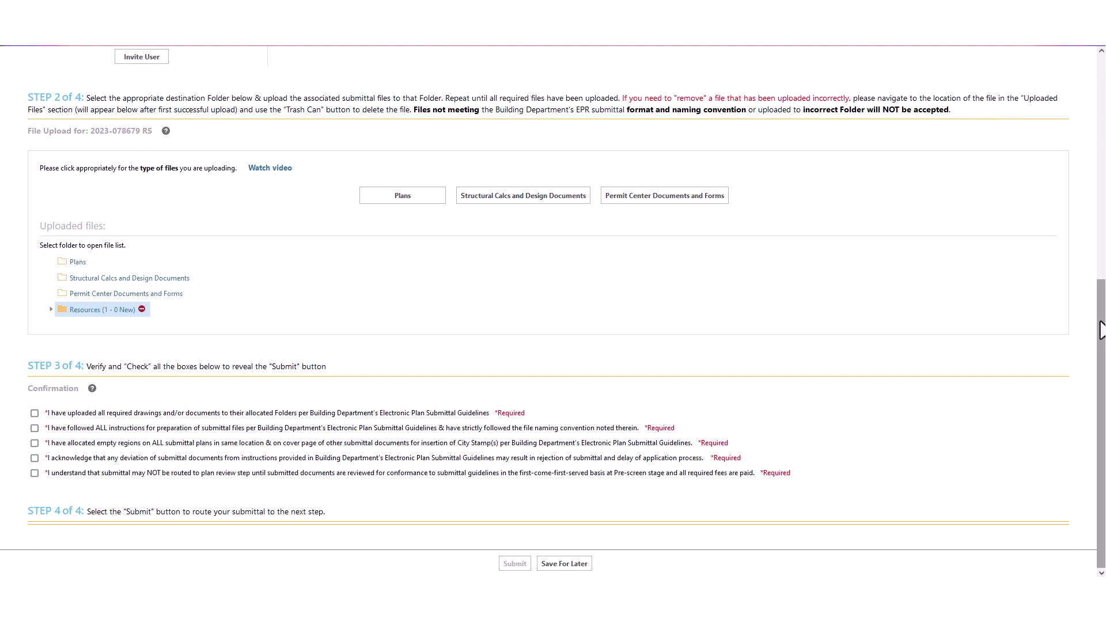
pyautogui.scroll(7, 1099, 328)
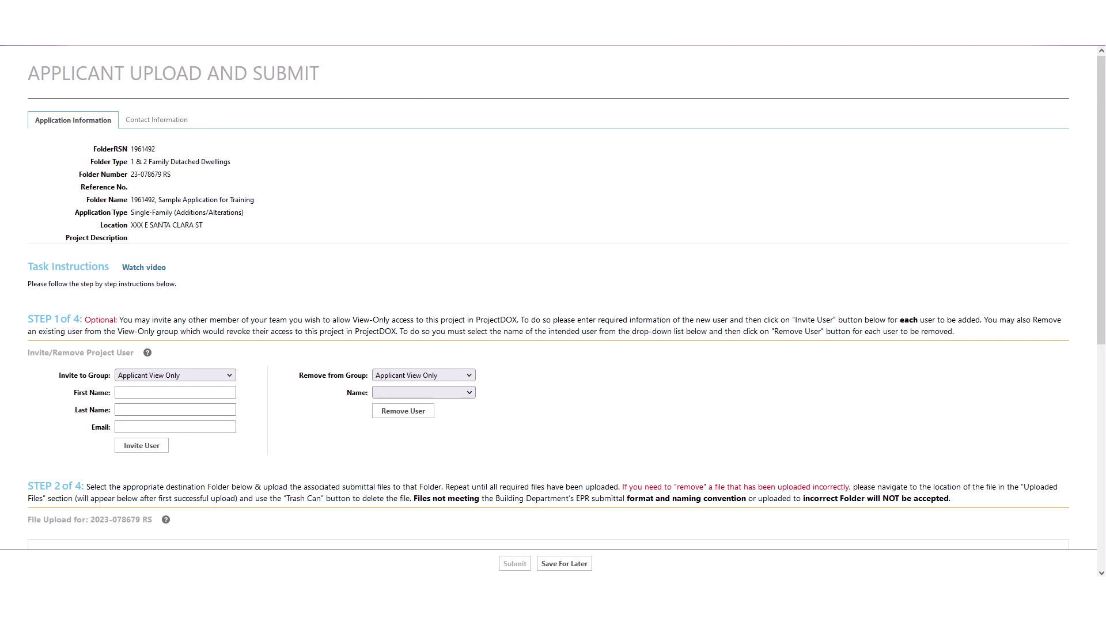
# Step: Scroll the task form down to Step 2
pyautogui.scroll(-5, 553, 311)
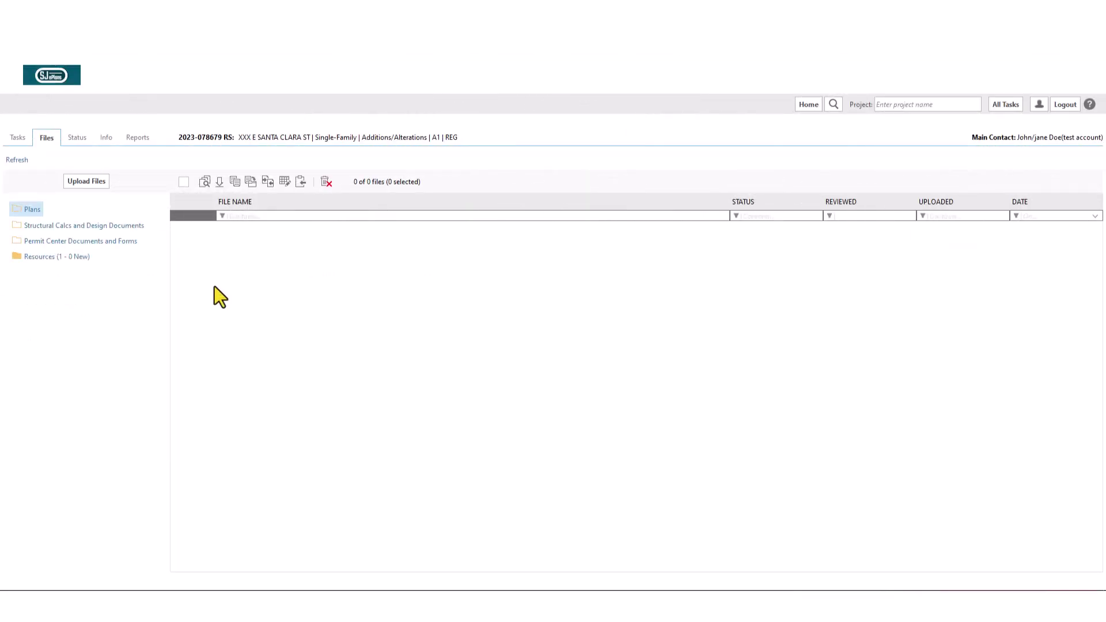
# Step: Download BLDG_PDOX_RS_Apps_FileNames.xlsx from the Resources folder
pyautogui.click(55, 258)
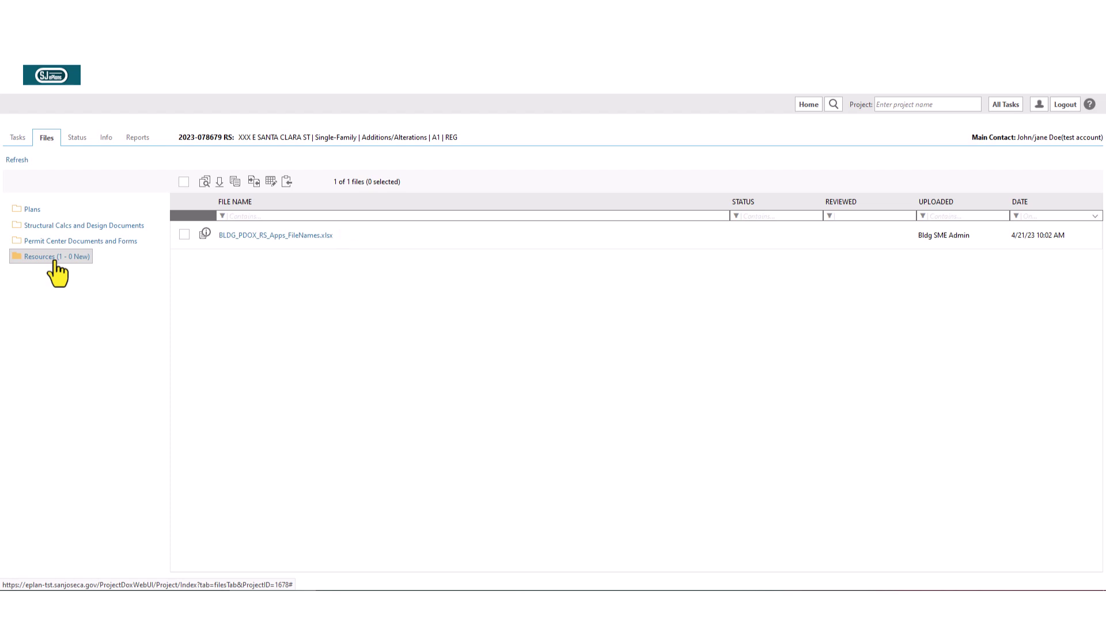
pyautogui.click(187, 237)
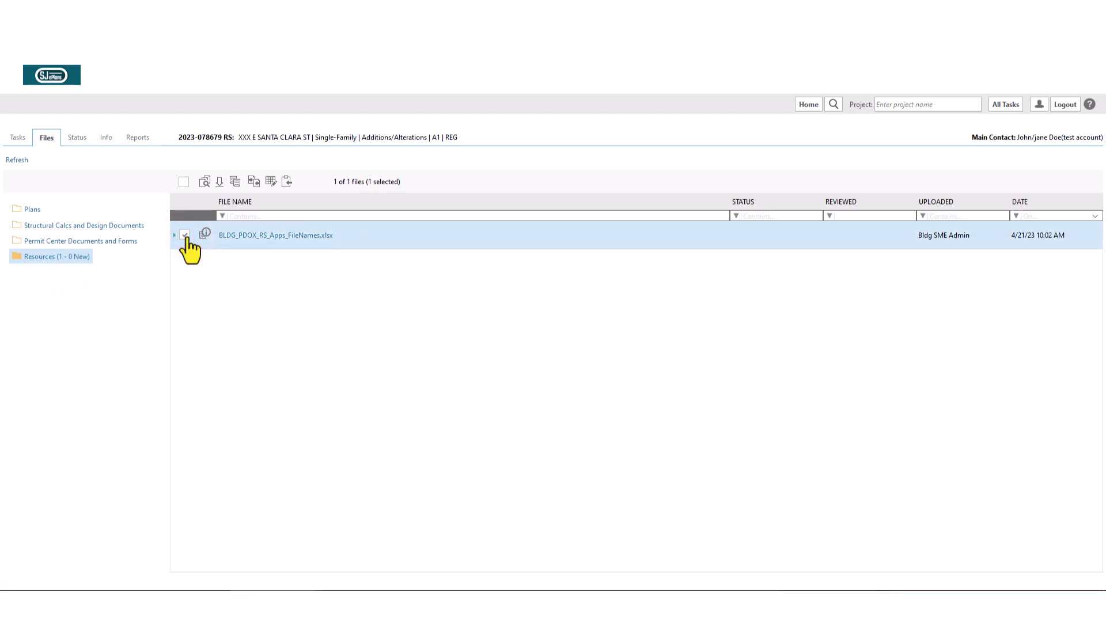
pyautogui.click(220, 185)
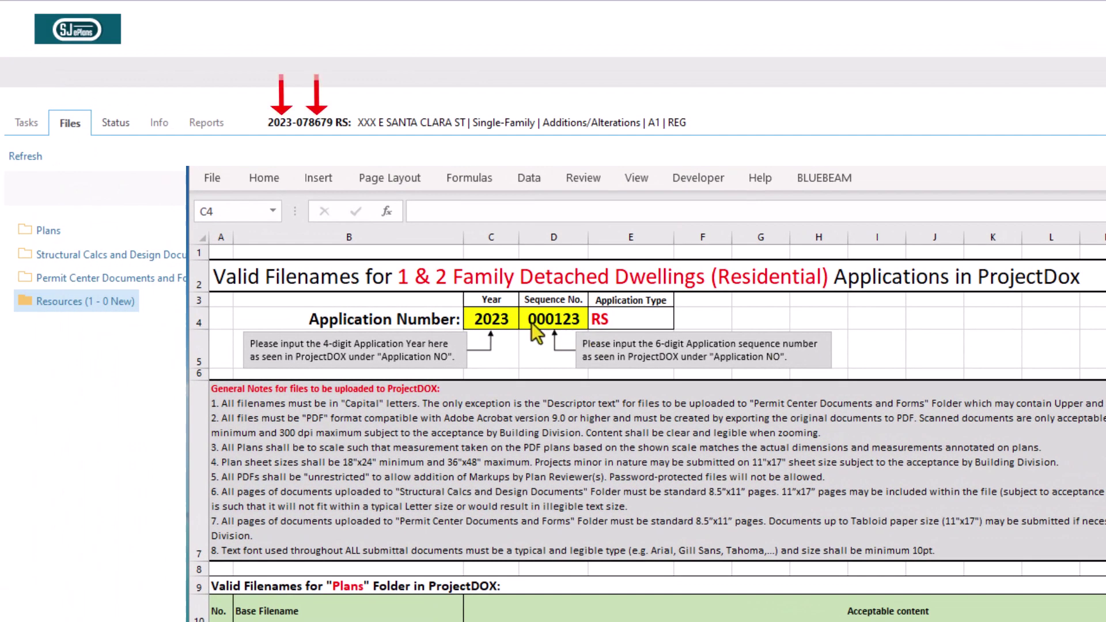
# Step: Enter year 2023 in C4 and sequence 078679 in D4, then check the Plans filenames
pyautogui.click(493, 318)
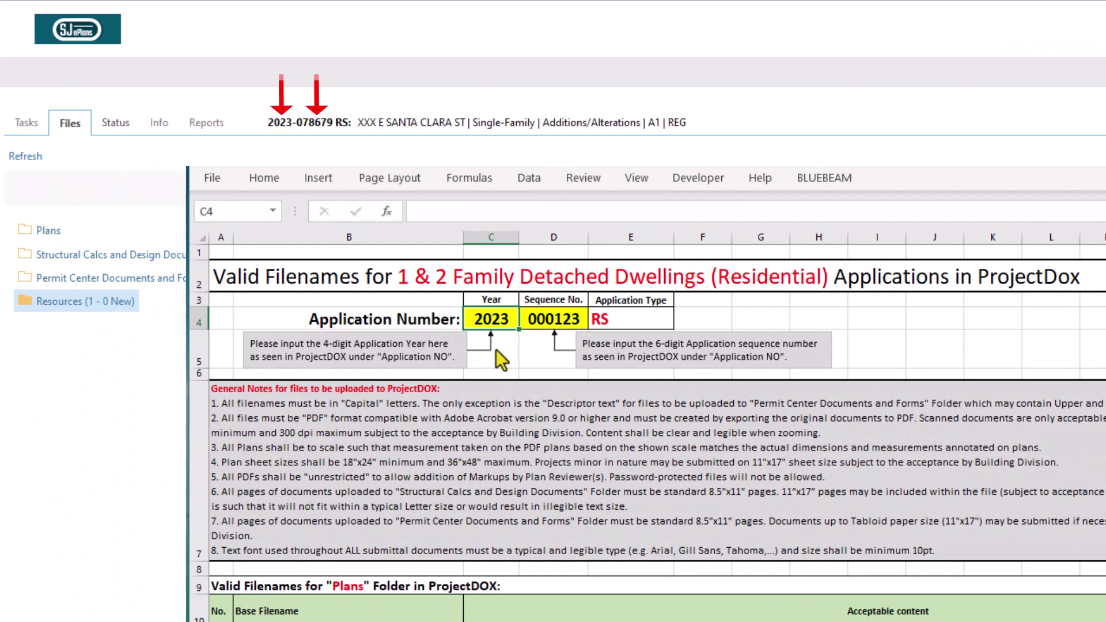
pyautogui.write('2023')
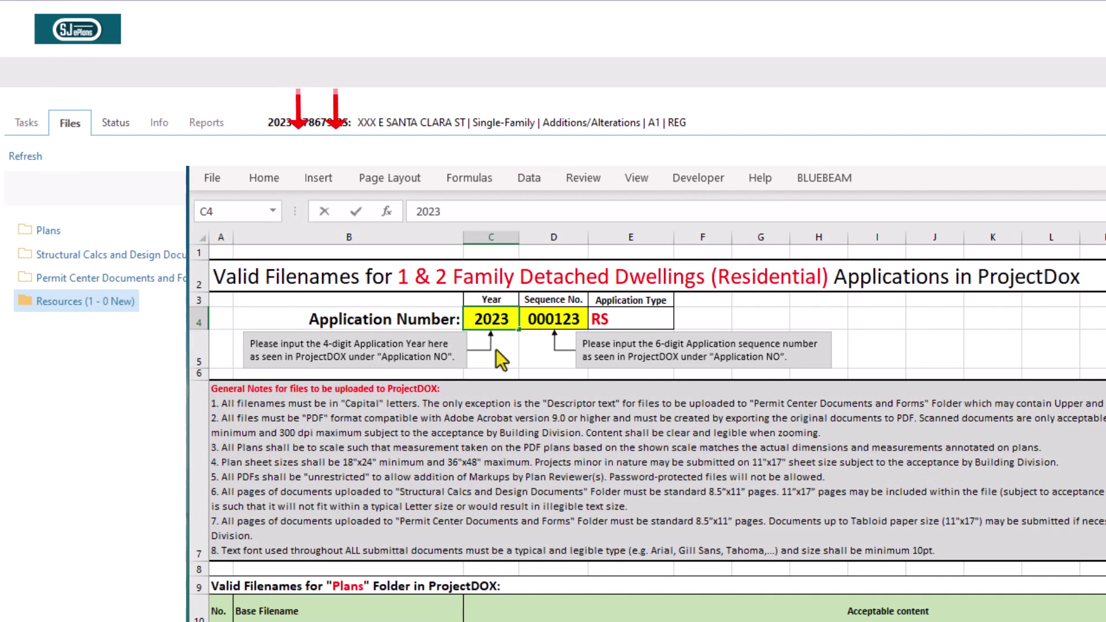
pyautogui.click(557, 317)
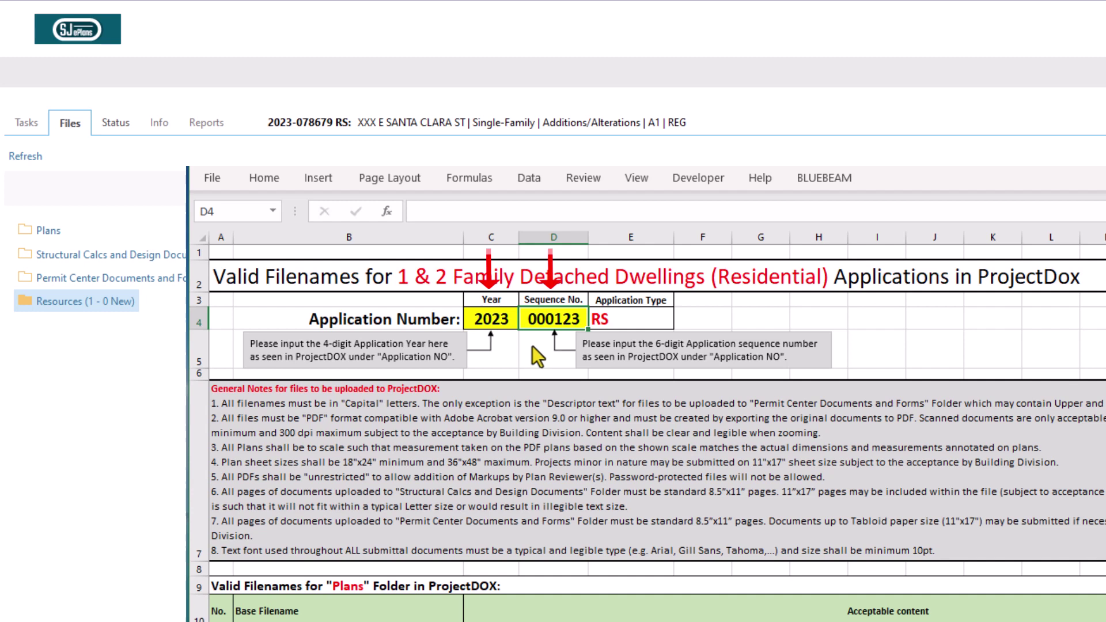
pyautogui.write('07')
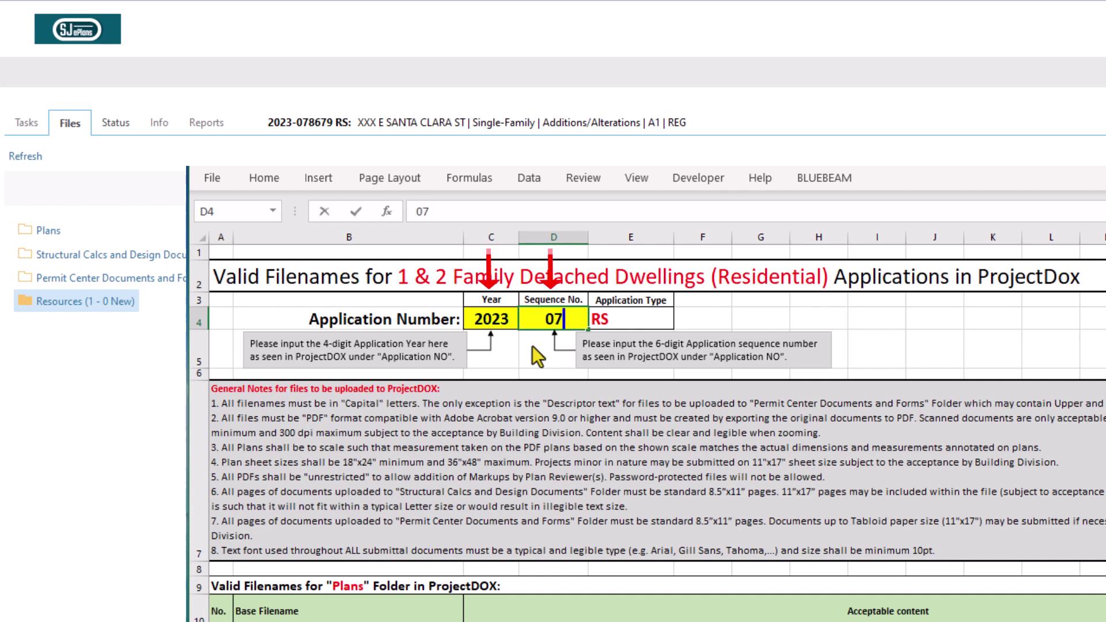
pyautogui.write('8679')
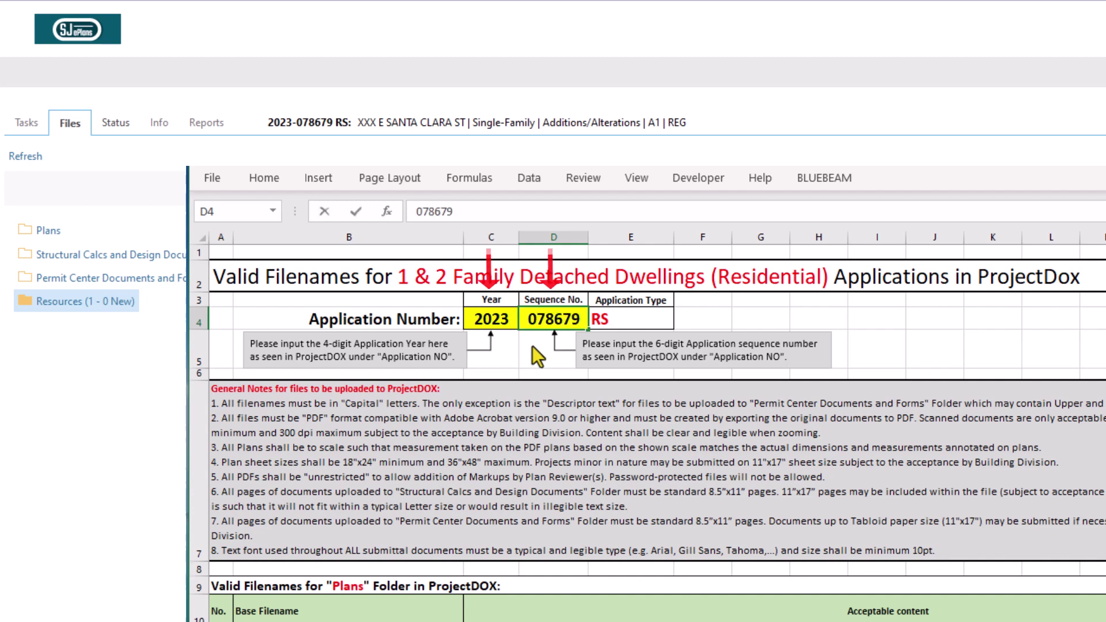
pyautogui.click(532, 346)
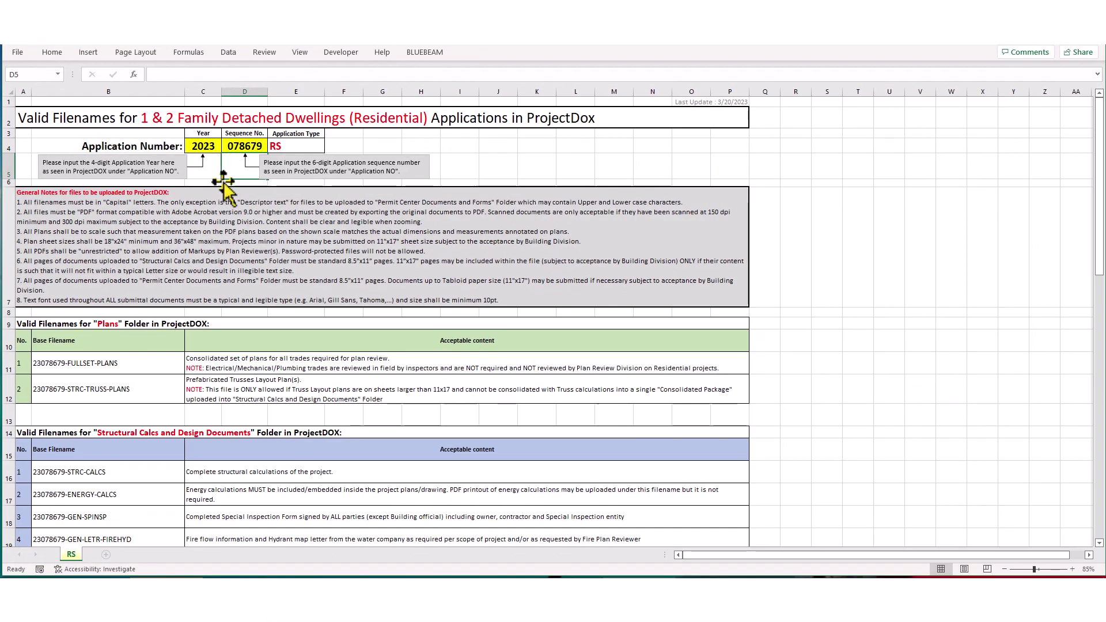
pyautogui.click(127, 364)
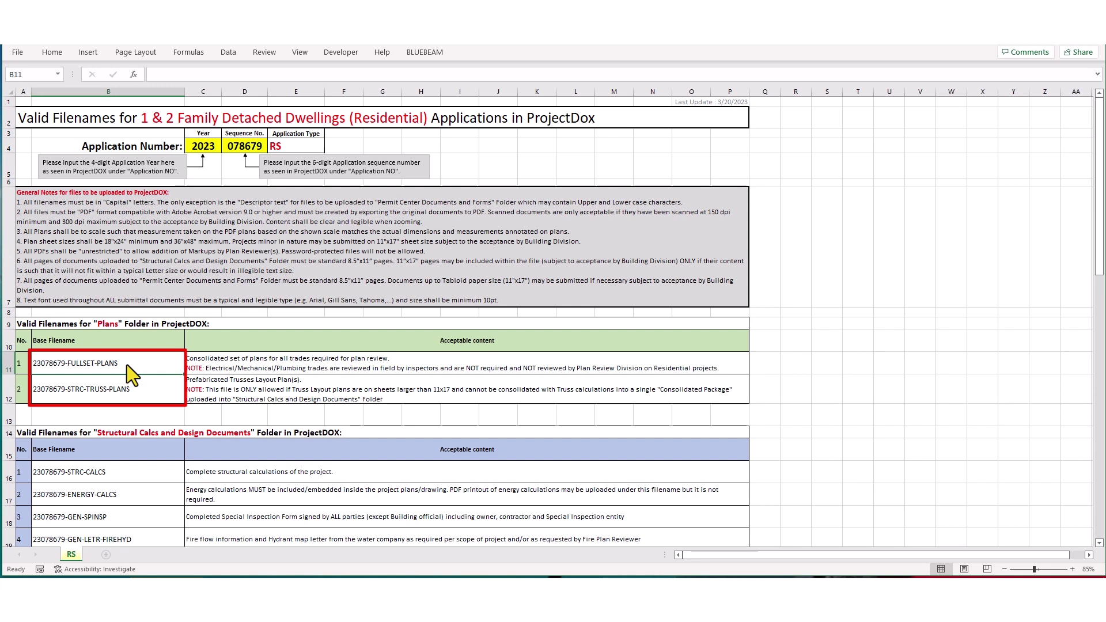
pyautogui.click(144, 390)
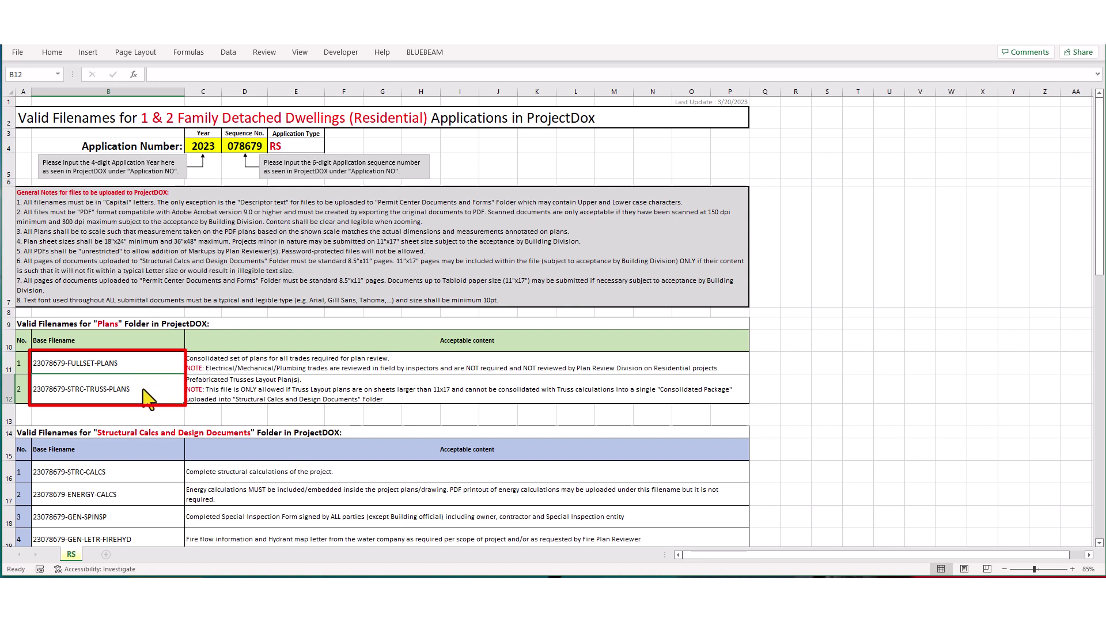
pyautogui.click(136, 473)
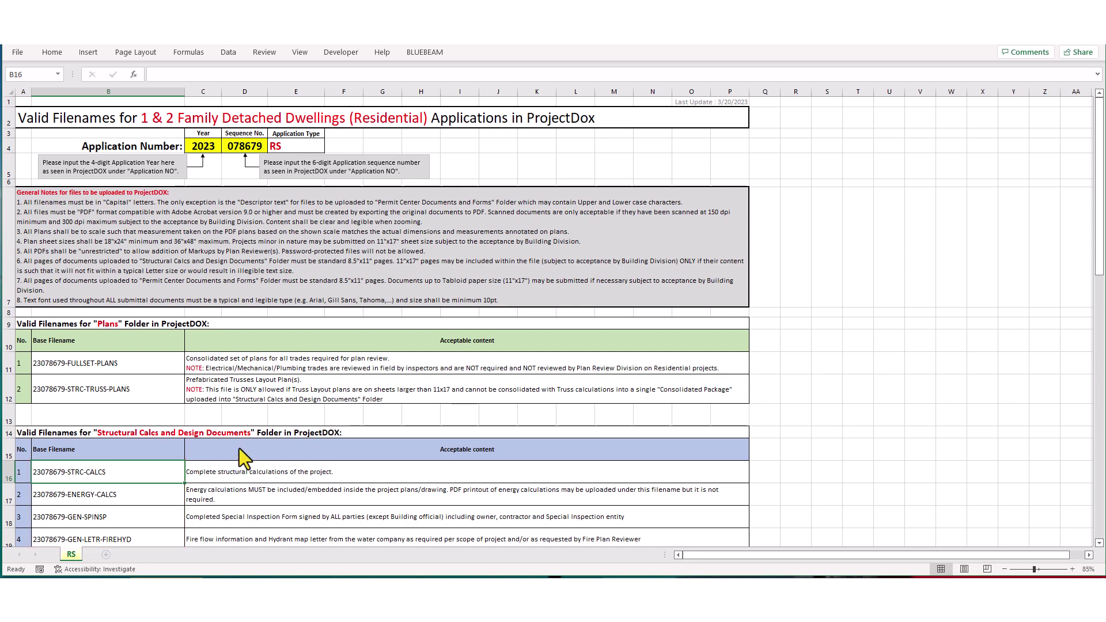
# Step: Scroll down through the RS valid-filenames sheet
pyautogui.scroll(-5, 821, 408)
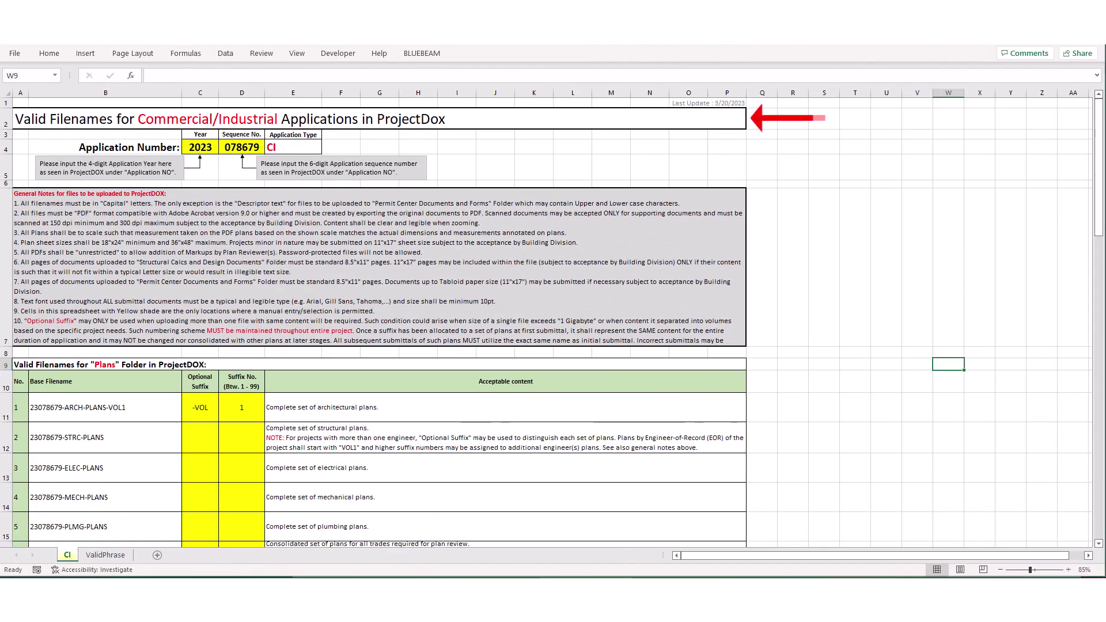
# Step: Clear the -VOL suffix in C11 and suffix number in D11 for the ARCH-PLANS row
pyautogui.click(294, 146)
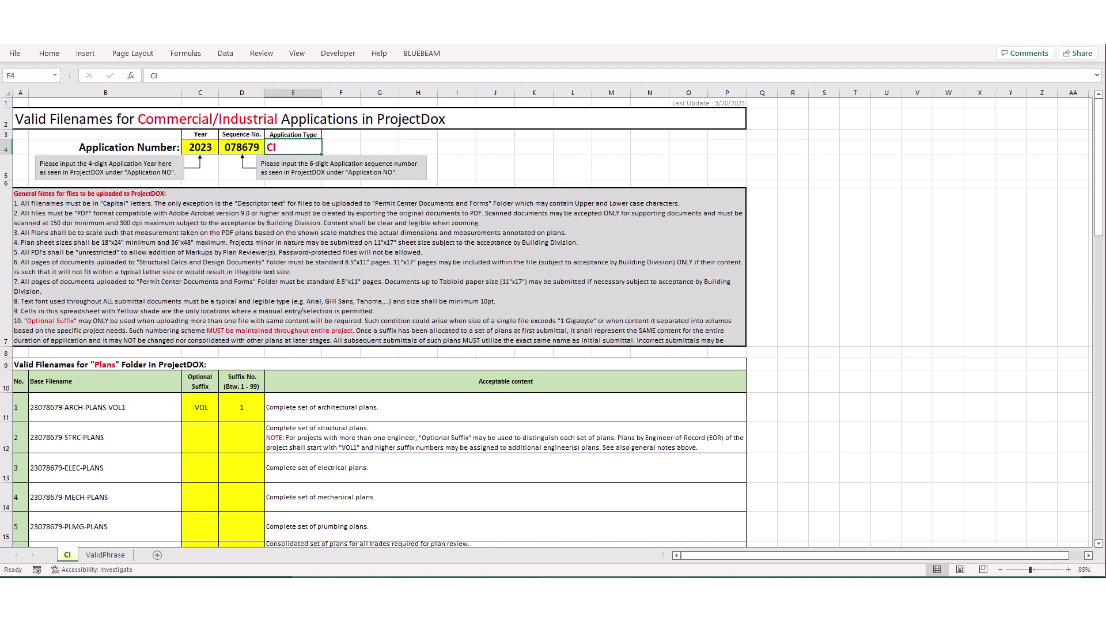
pyautogui.scroll(-2, 547, 322)
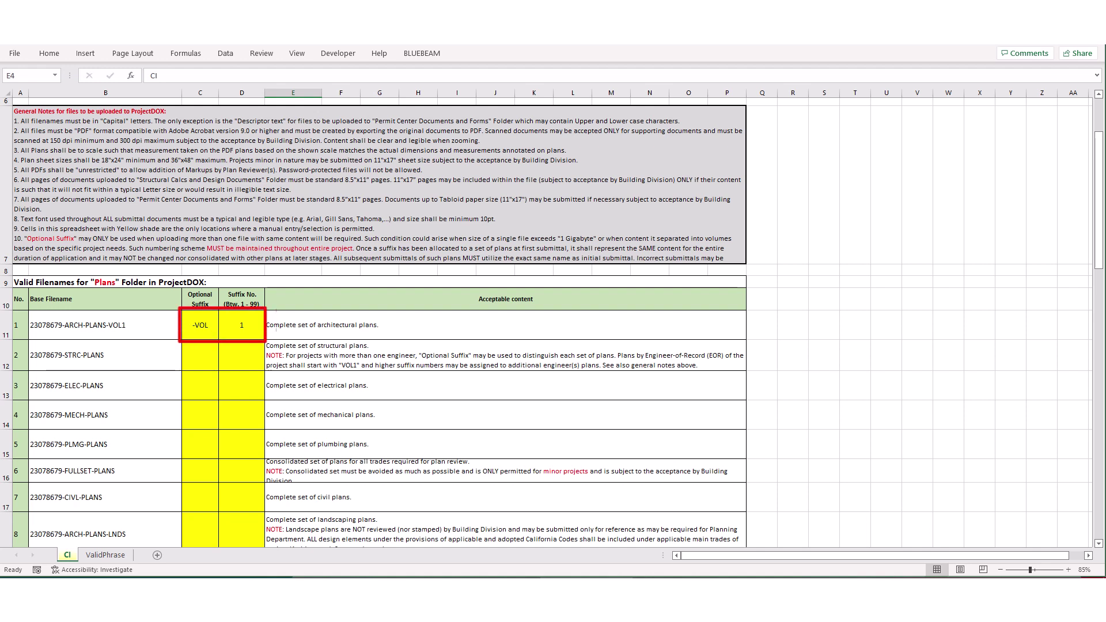
pyautogui.click(202, 331)
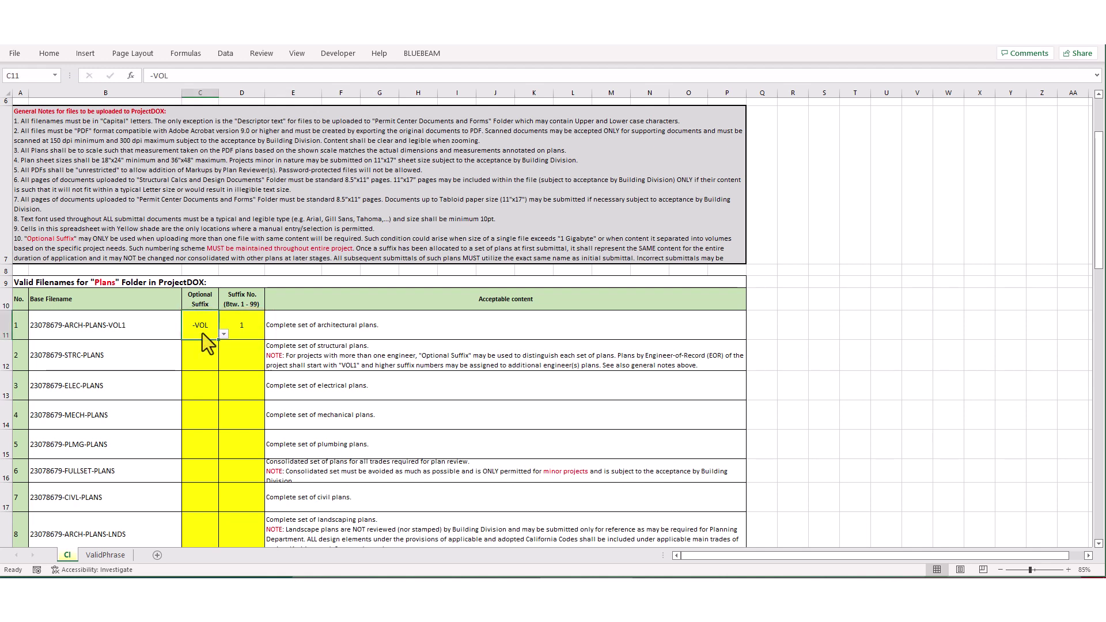
pyautogui.click(254, 330)
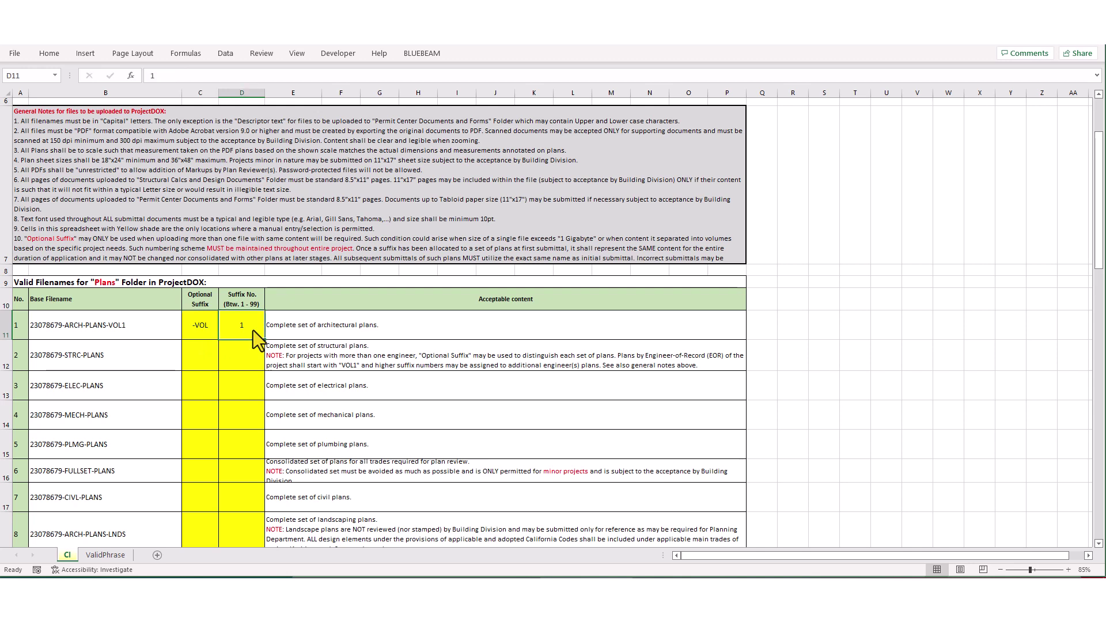
pyautogui.click(199, 336)
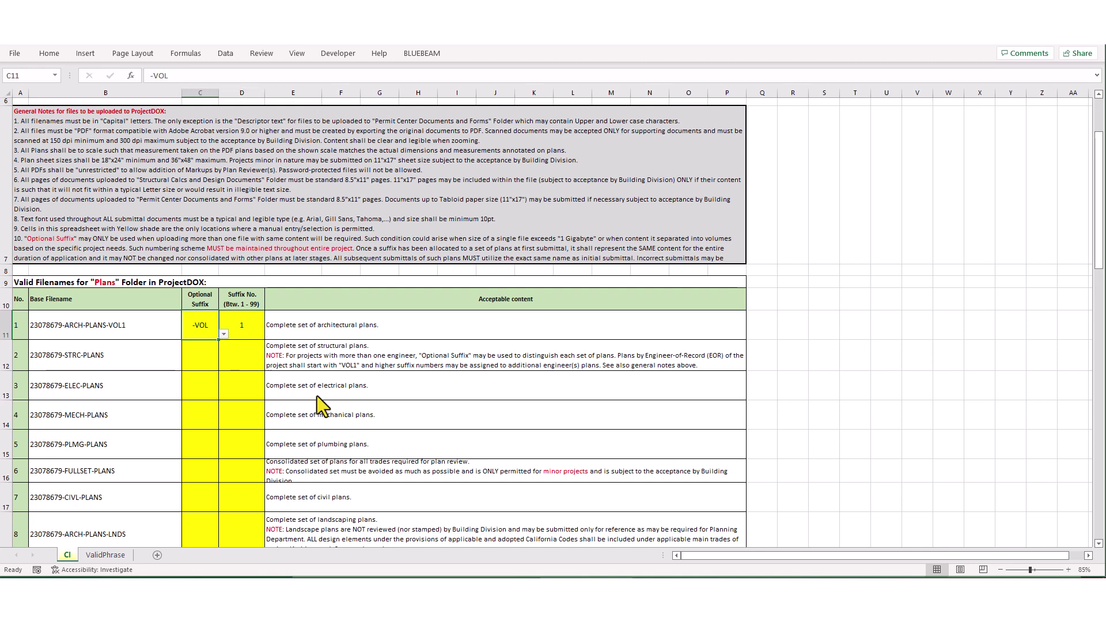
pyautogui.press('Delete')
pyautogui.press('Right')
pyautogui.press('Delete')
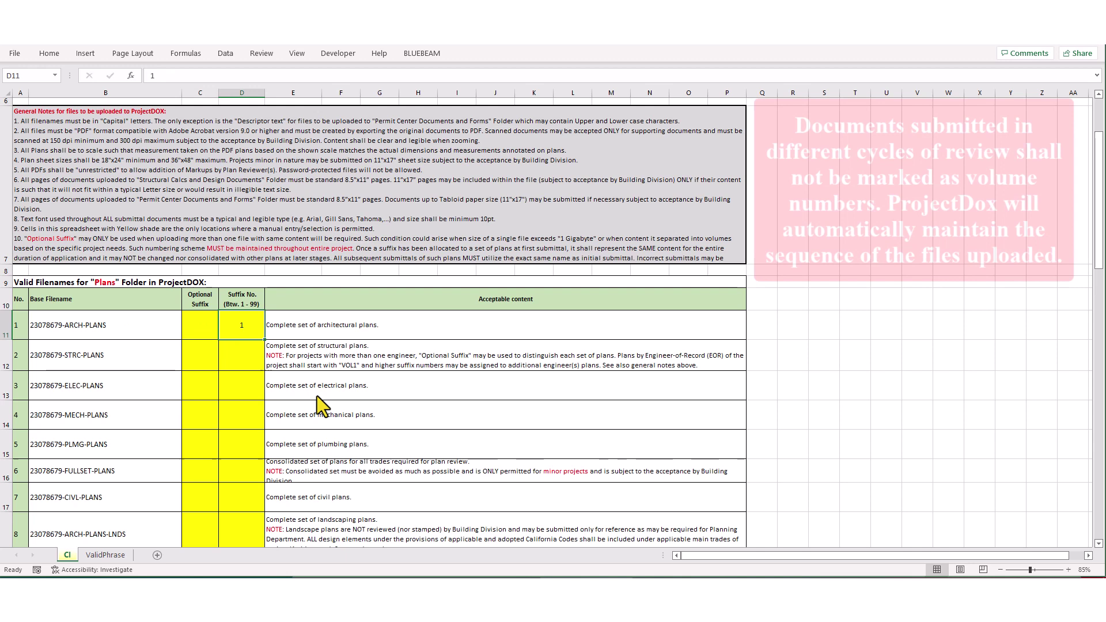
pyautogui.press('Right')
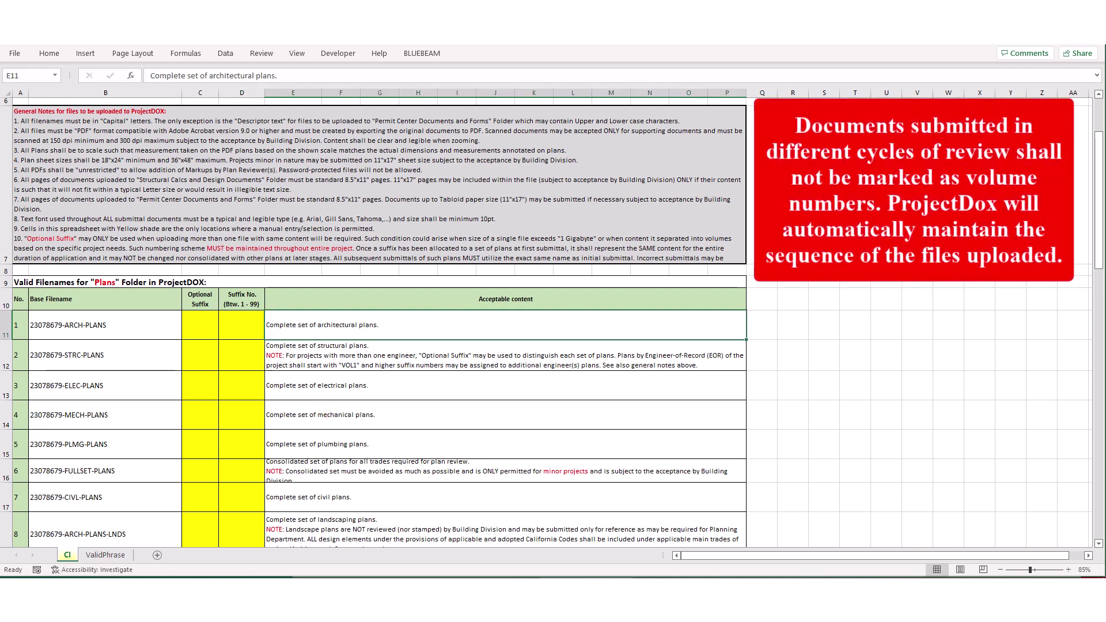
# Step: Scroll through the filename tables down to the Permit Center Documents and Forms entries
pyautogui.scroll(-4, 546, 323)
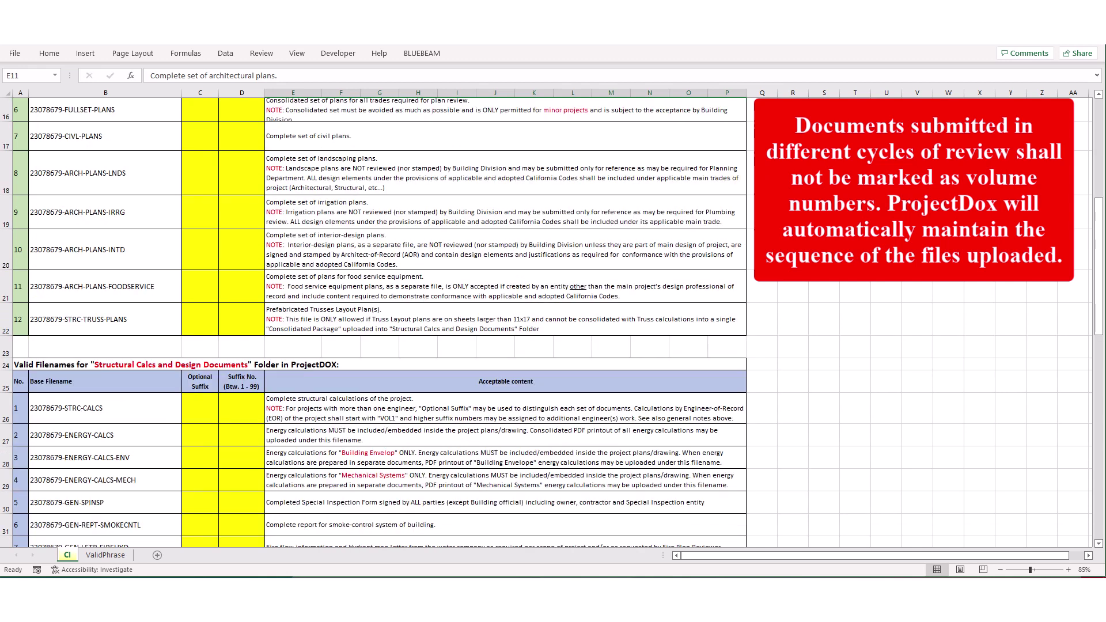
pyautogui.scroll(-2, 546, 322)
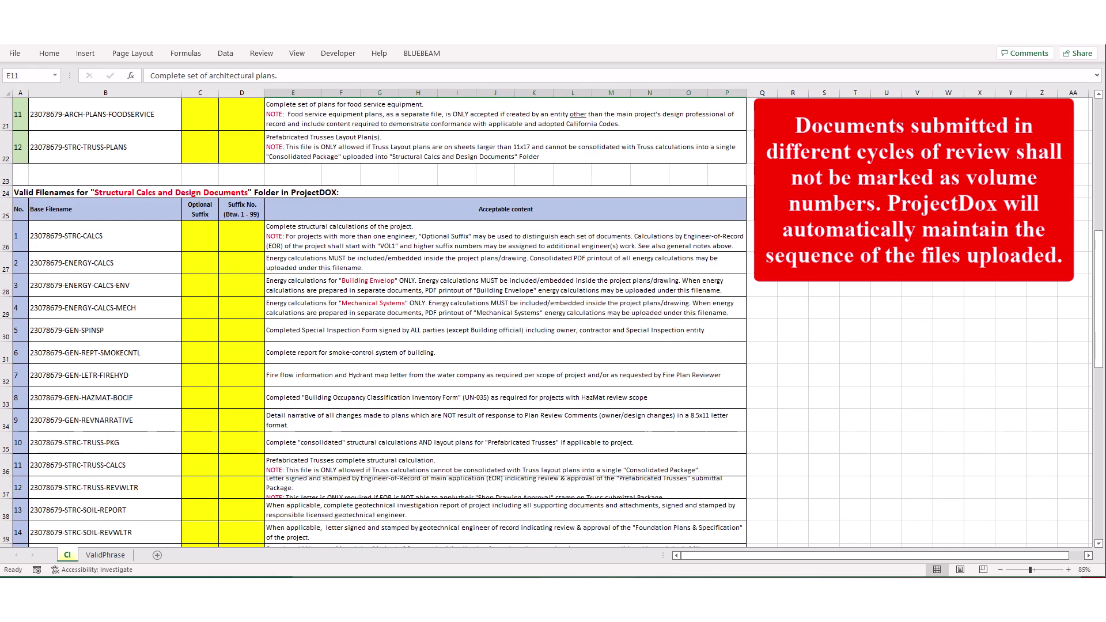
pyautogui.scroll(-2, 545, 323)
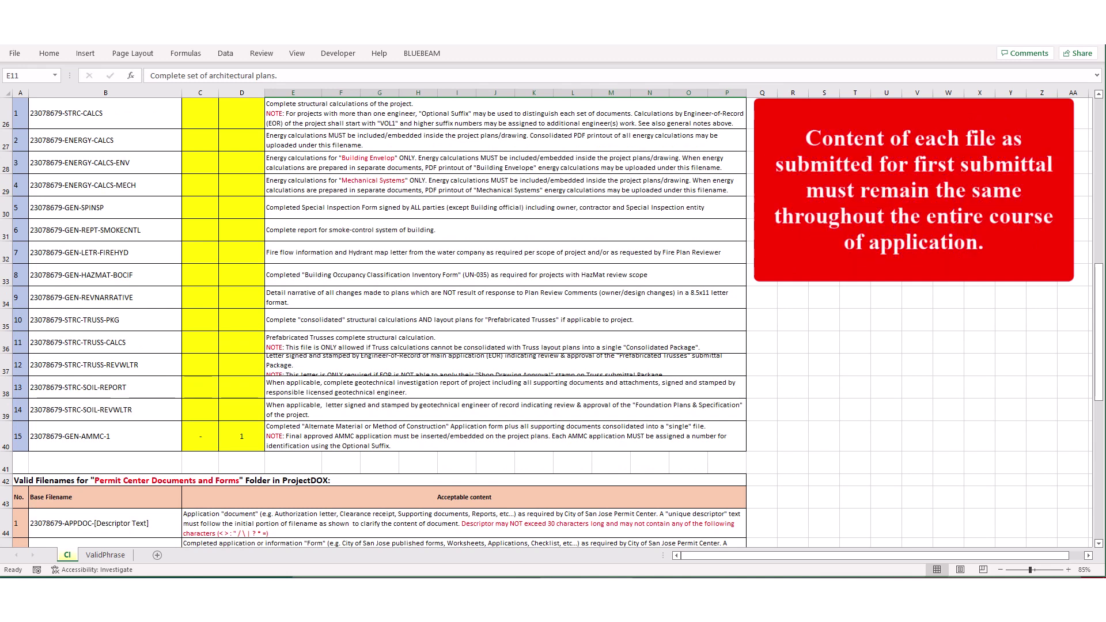
pyautogui.scroll(-2, 546, 323)
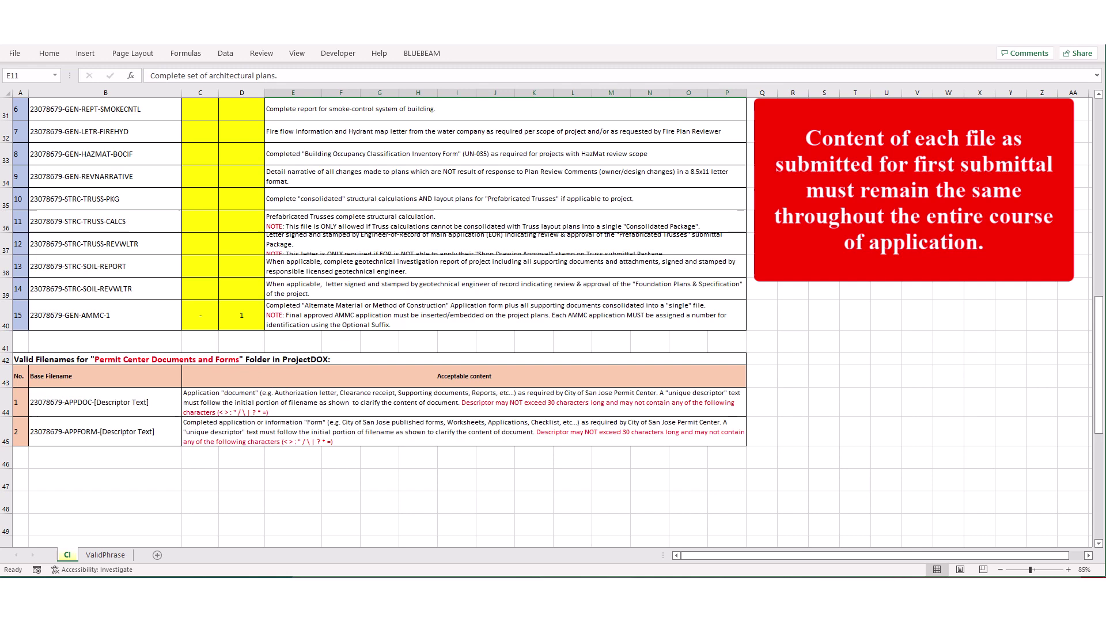
pyautogui.scroll(2, 546, 323)
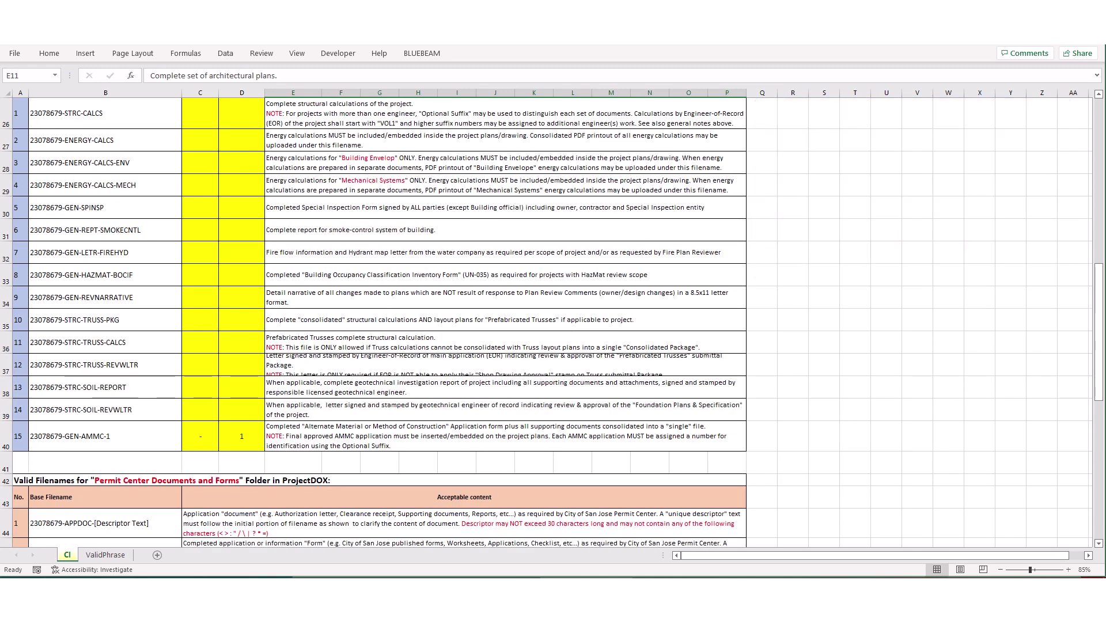
pyautogui.scroll(1, 546, 322)
# Step: Scroll back up to the top of the filenames sheet
pyautogui.scroll(3, 546, 322)
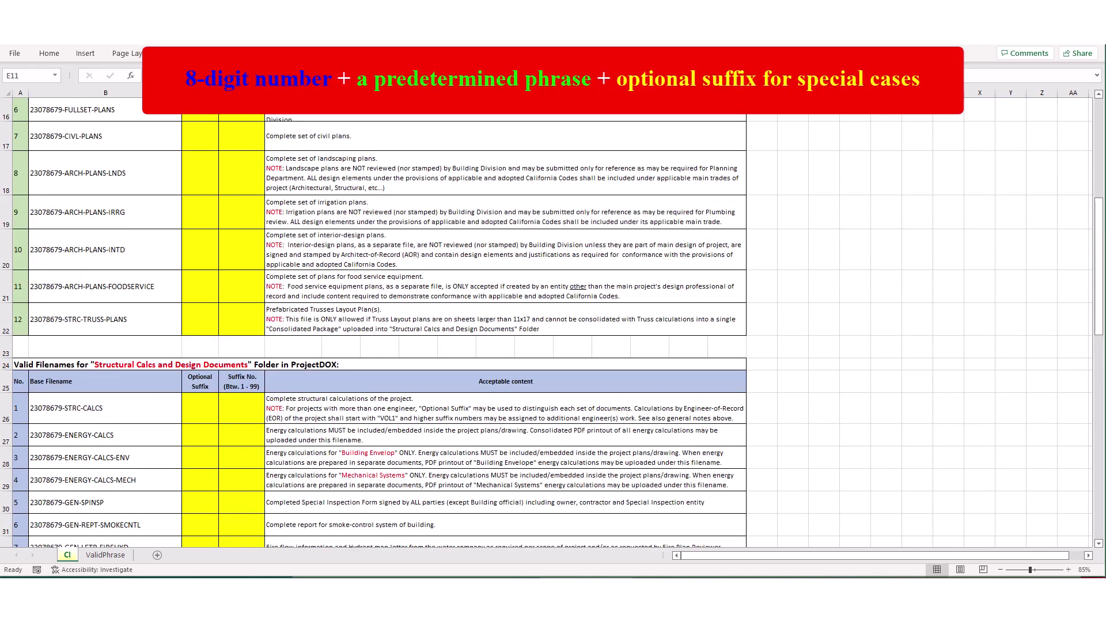
pyautogui.scroll(2, 546, 322)
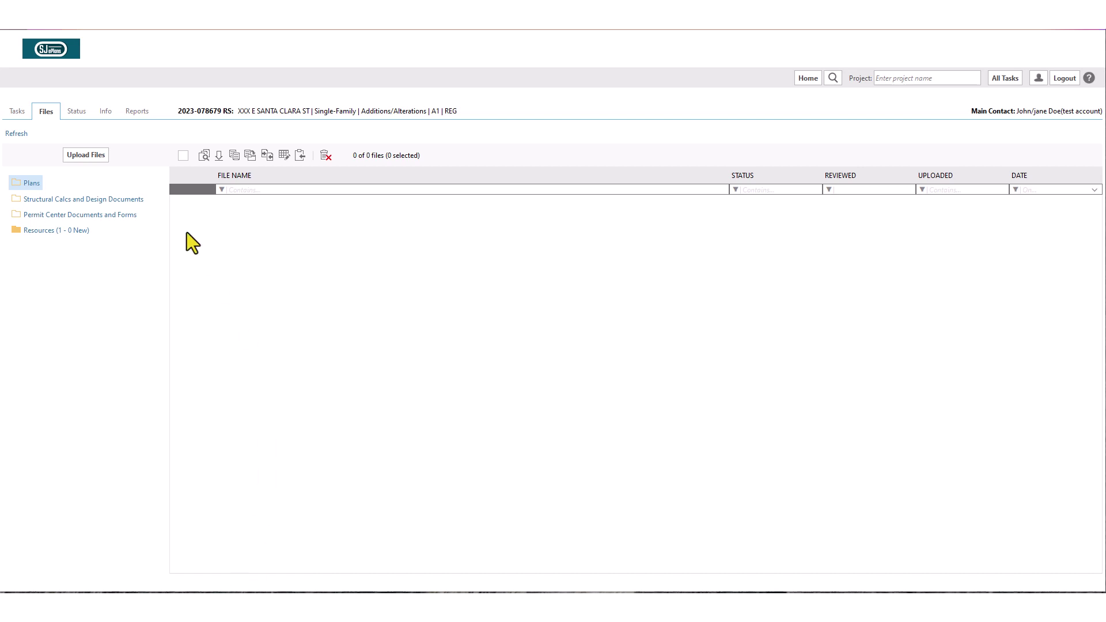
# Step: Reopen the Applicant Upload and Submit Task from the project's Tasks list
pyautogui.click(18, 112)
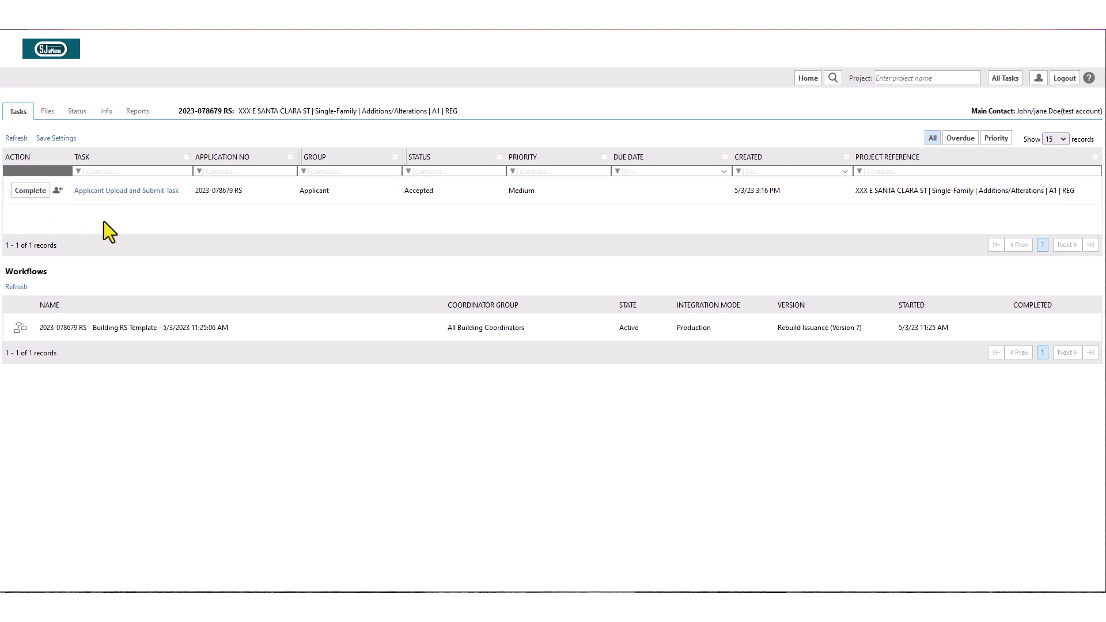
pyautogui.click(112, 192)
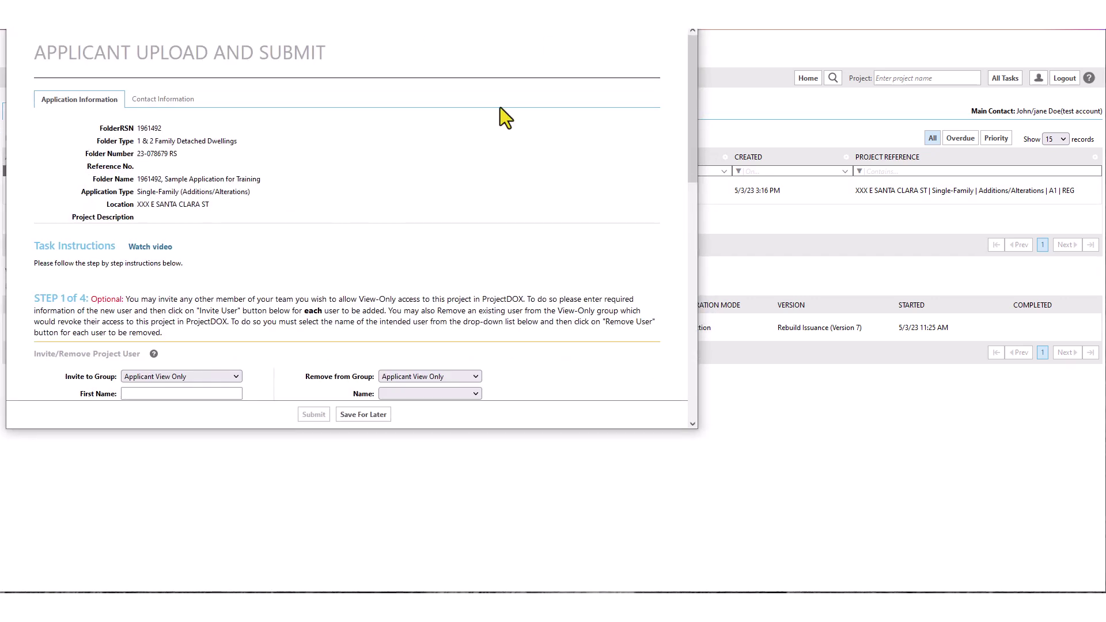
# Step: Queue 23078679-FULLSET-PLANS.pdf from Downloads for upload into the Plans folder
pyautogui.scroll(-6, 509, 117)
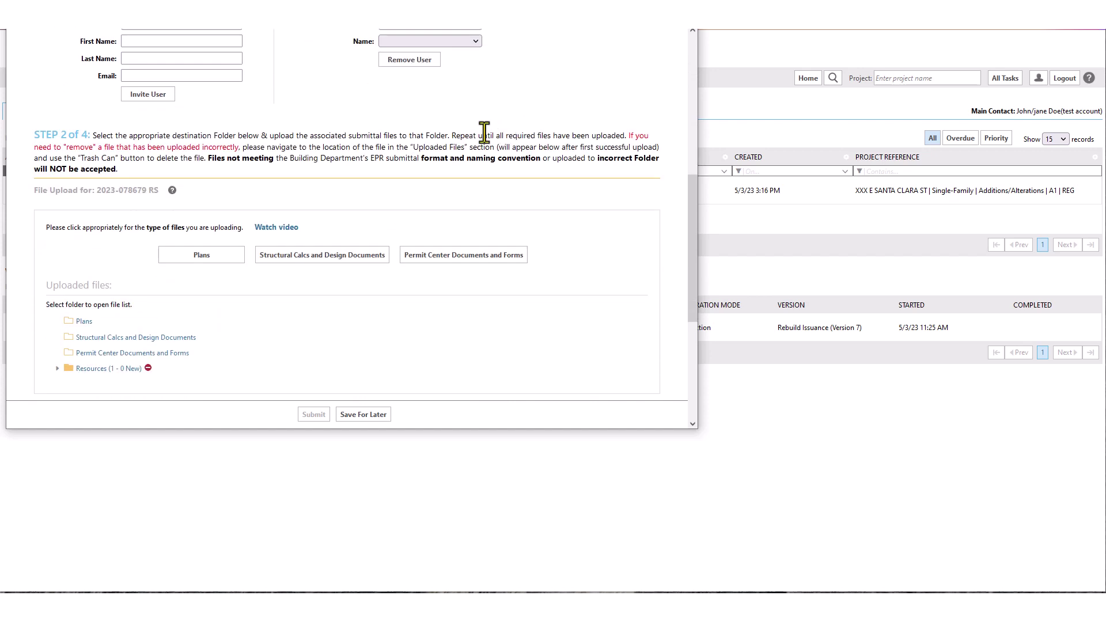
pyautogui.click(206, 262)
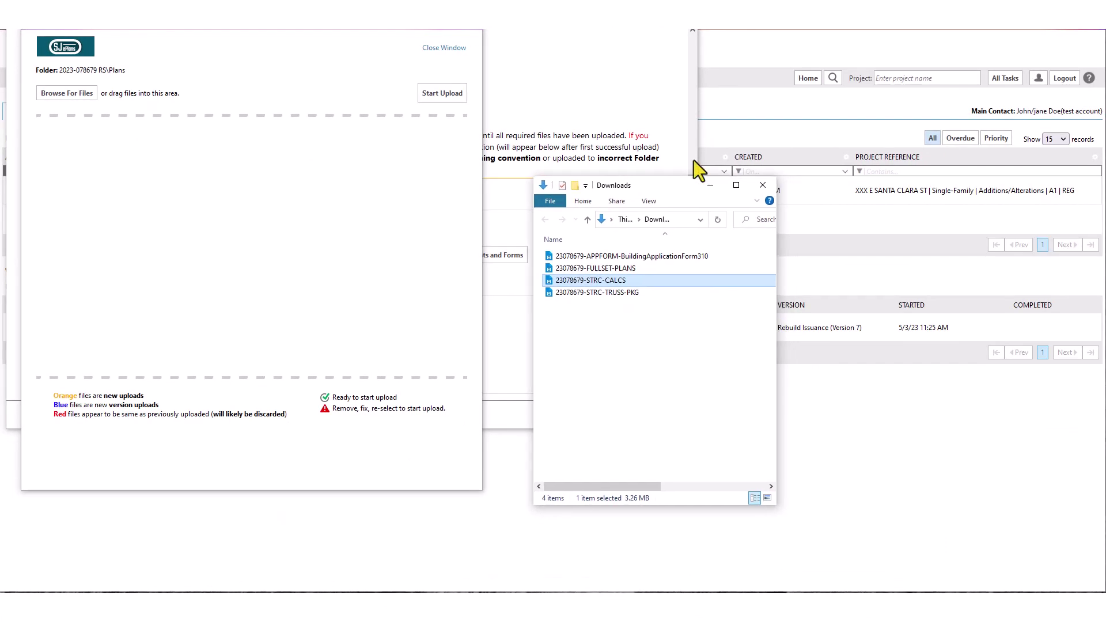
pyautogui.click(607, 270)
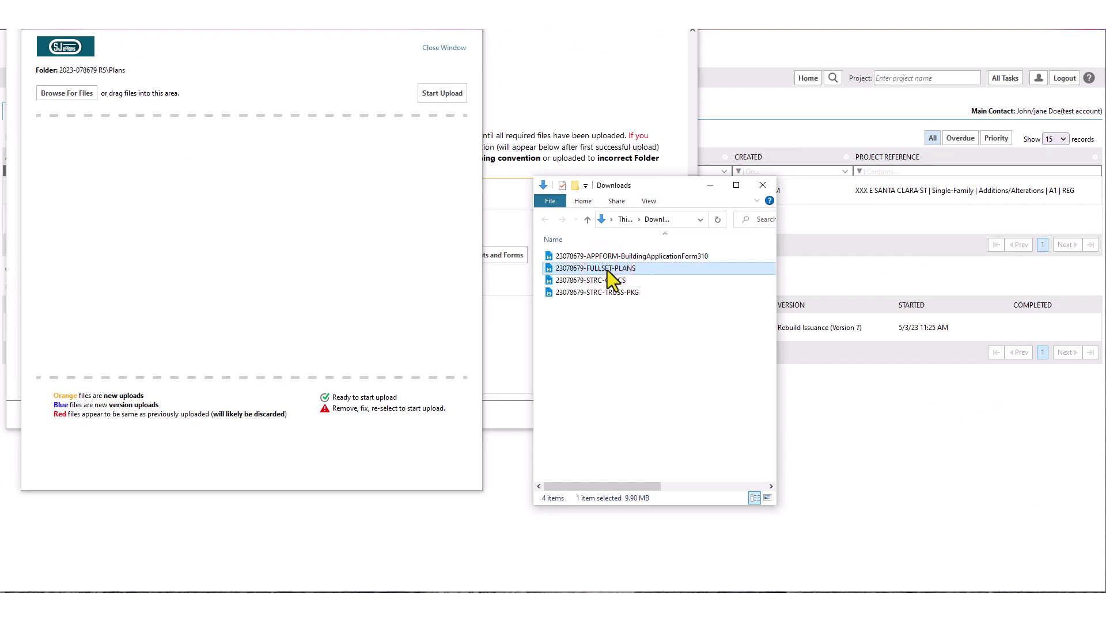
pyautogui.moveTo(606, 271); pyautogui.dragTo(278, 233)
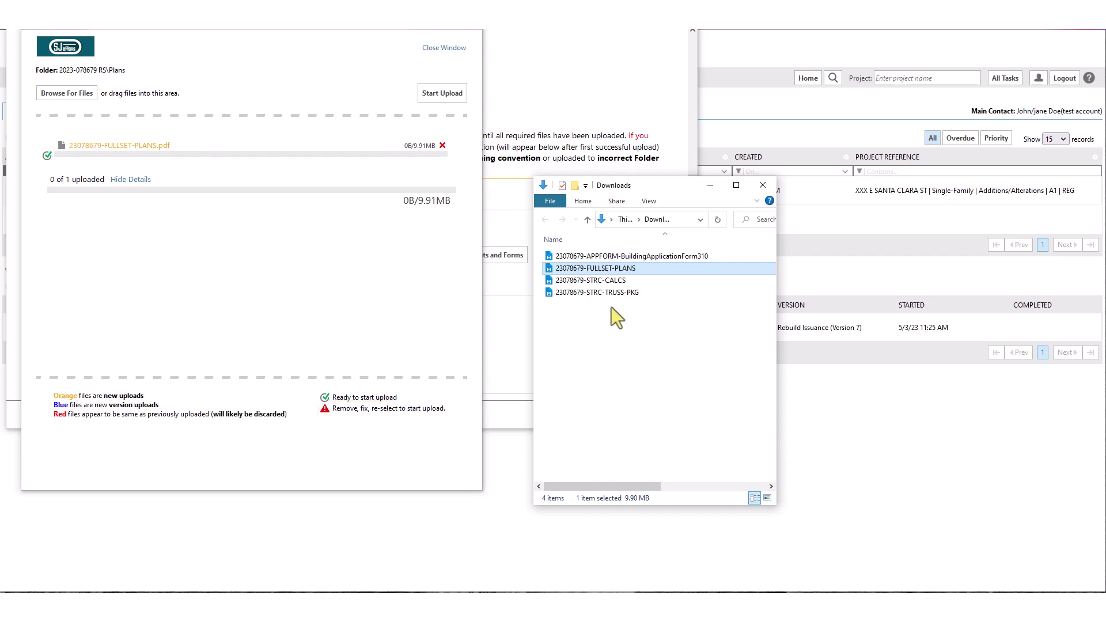
# Step: Upload only FULLSET-PLANS to Plans, removing the wrongly added STRC-CALCS file from the queue
pyautogui.click(608, 281)
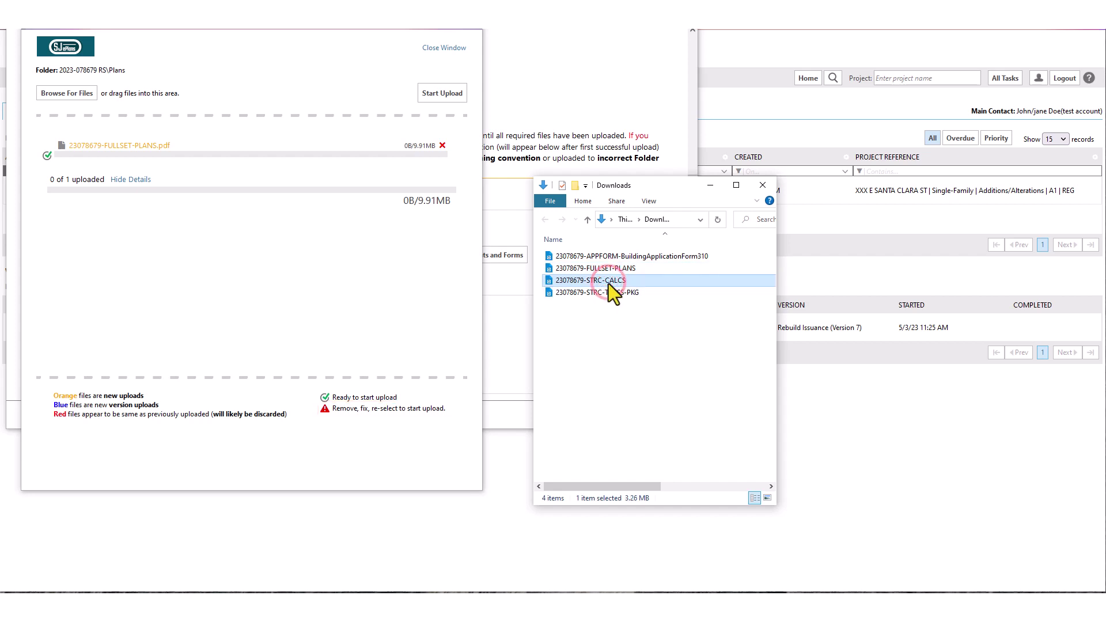
pyautogui.moveTo(608, 284); pyautogui.dragTo(337, 305)
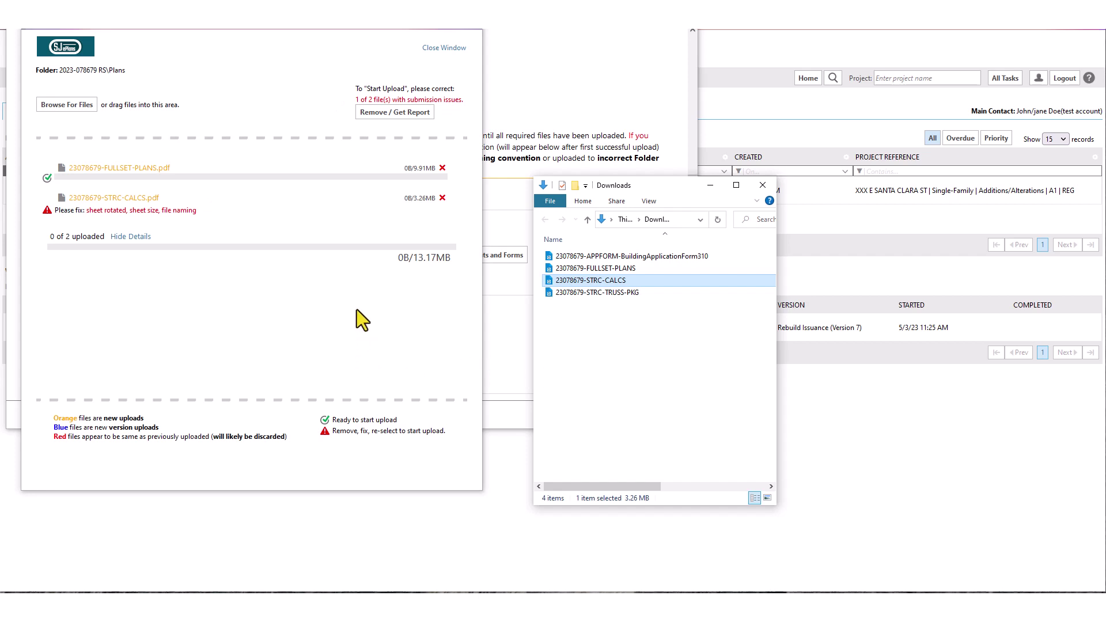
pyautogui.click(442, 198)
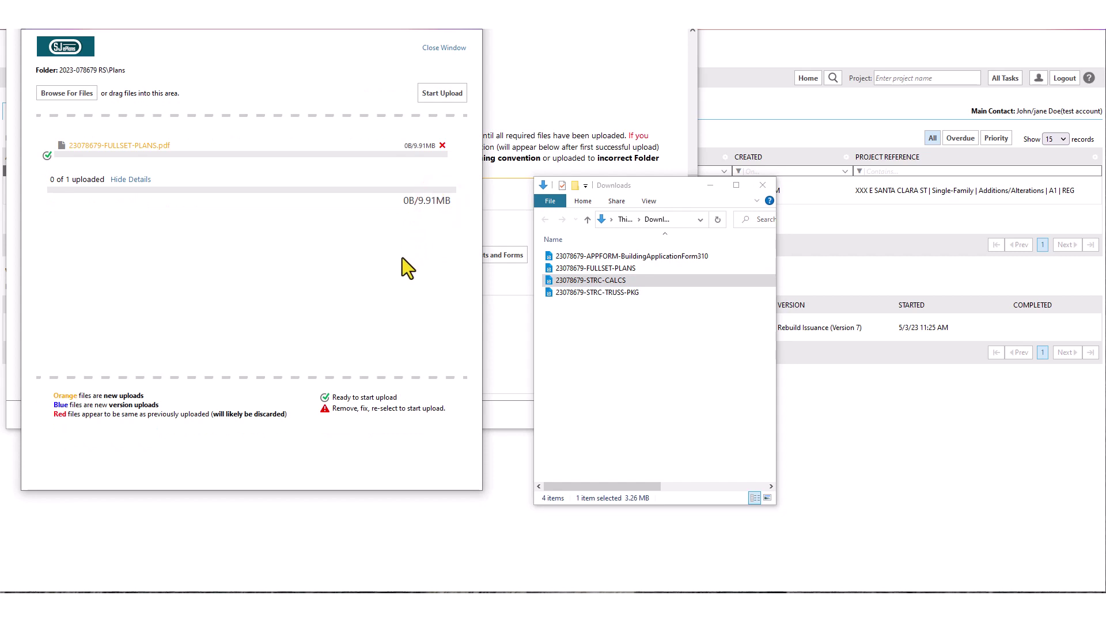
pyautogui.click(430, 97)
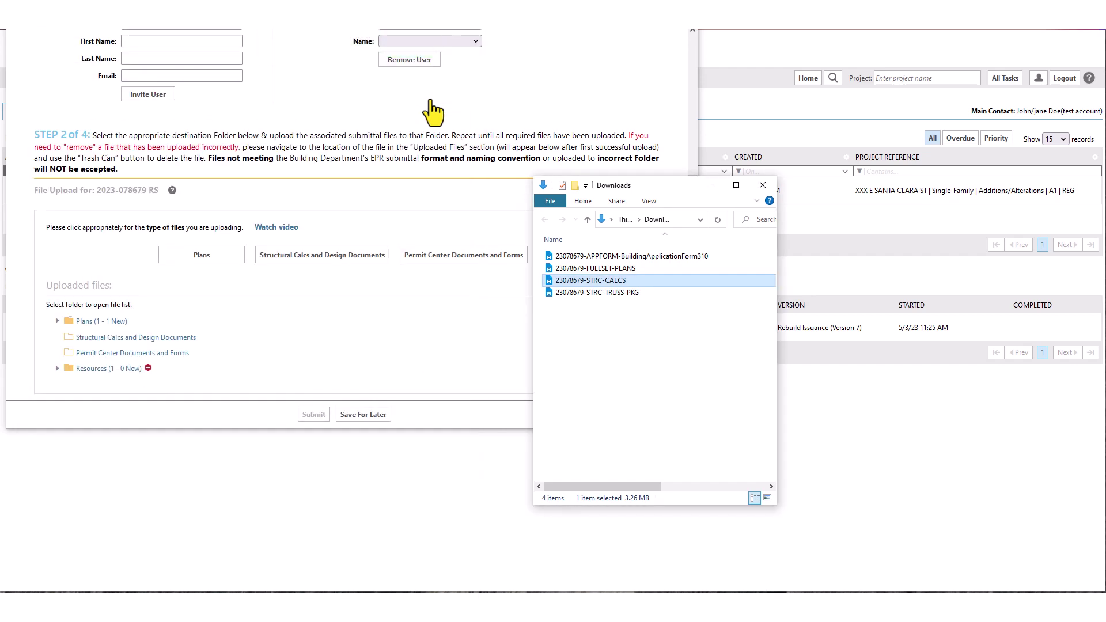
# Step: Upload 23078679-STRC-CALCS.pdf and 23078679-STRC-TRUSS-PKG.pdf into Structural Calcs and Design Documents
pyautogui.click(325, 263)
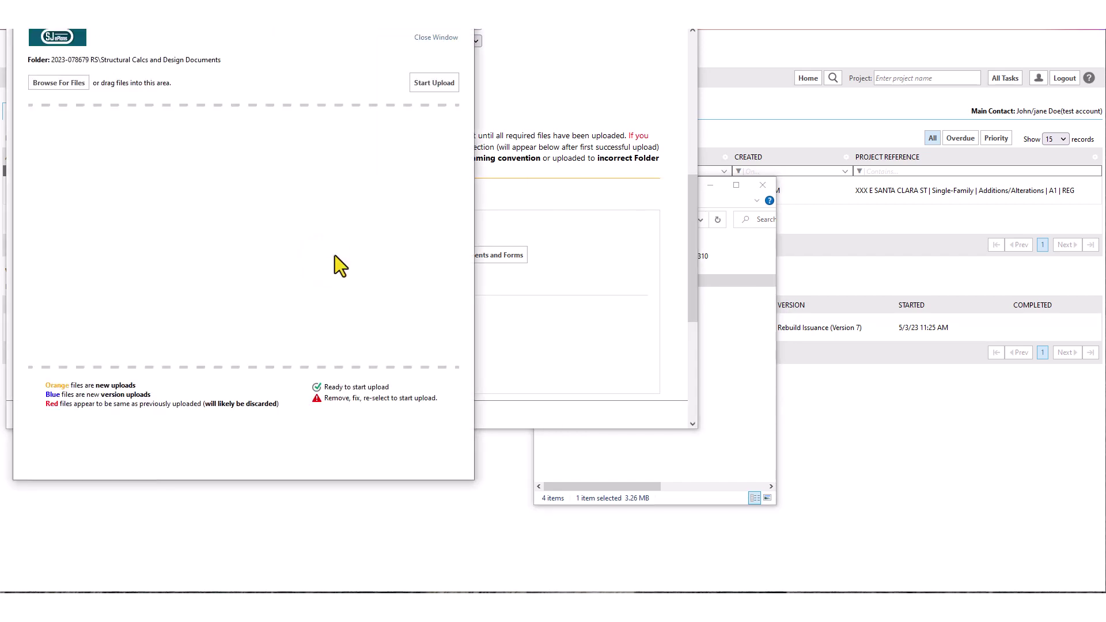
pyautogui.click(748, 376)
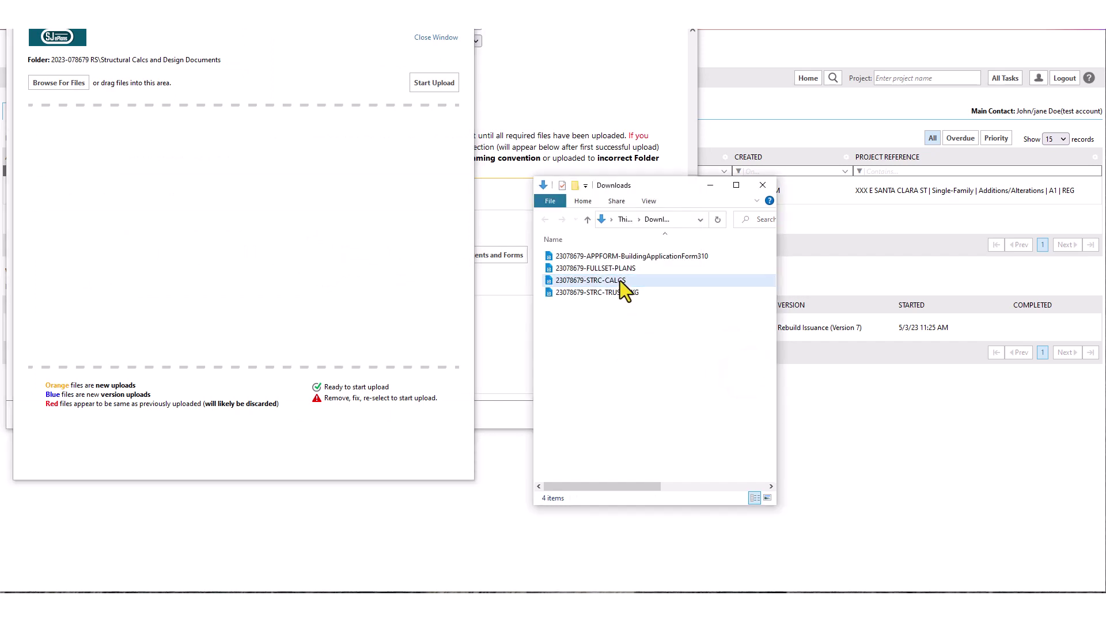
pyautogui.moveTo(626, 316); pyautogui.dragTo(155, 254)
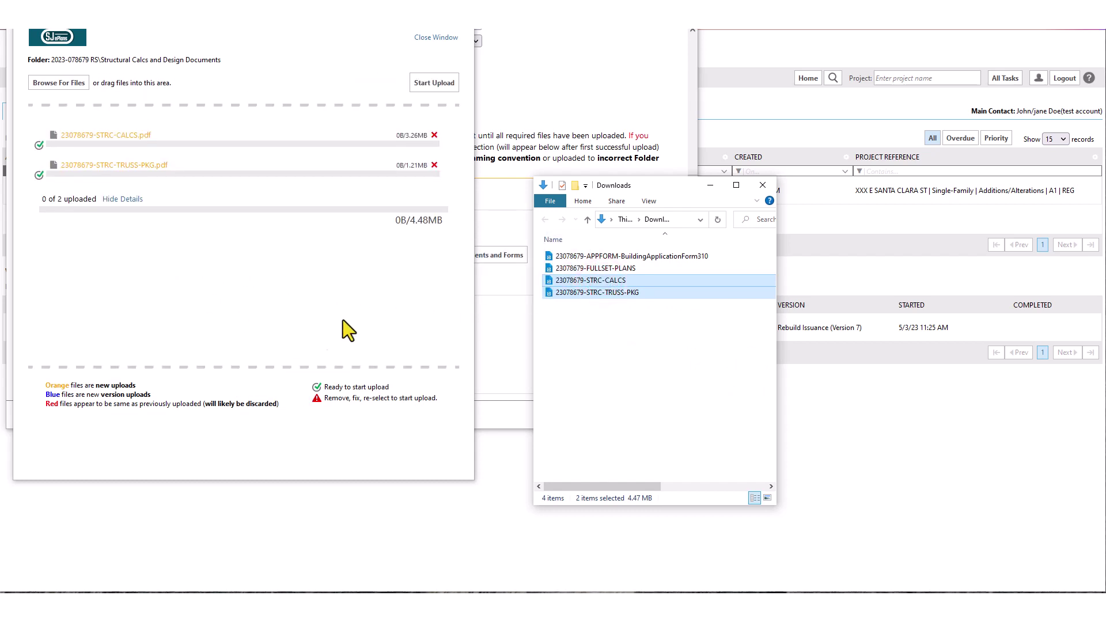
pyautogui.click(437, 93)
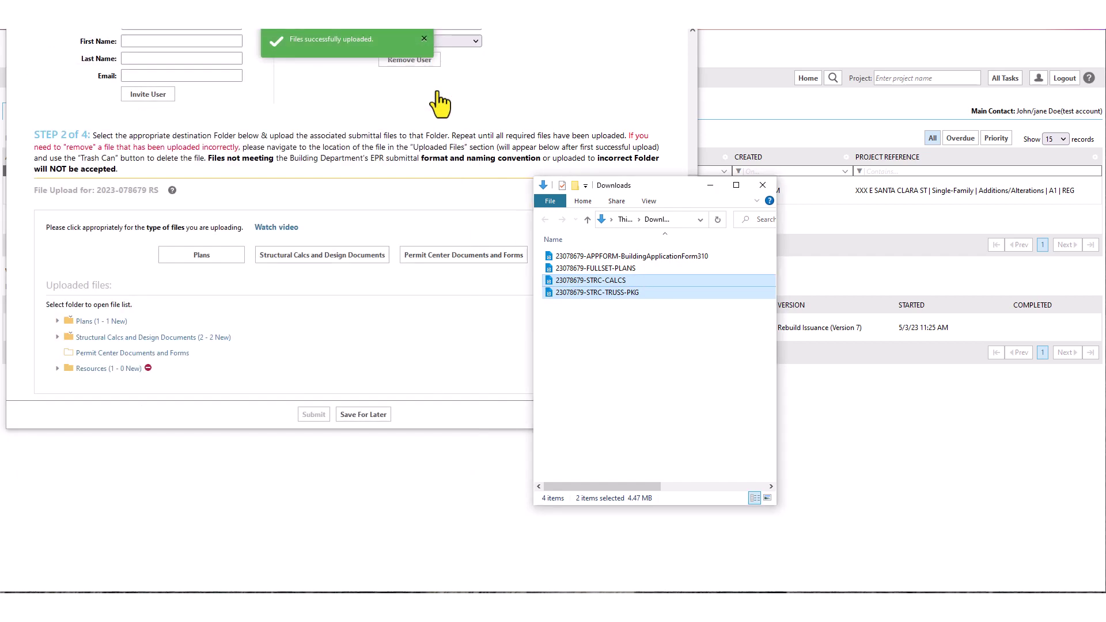
# Step: Upload 23078679-APPFORM-BuildingApplicationForm310.pdf into Permit Center Documents and Forms
pyautogui.click(459, 266)
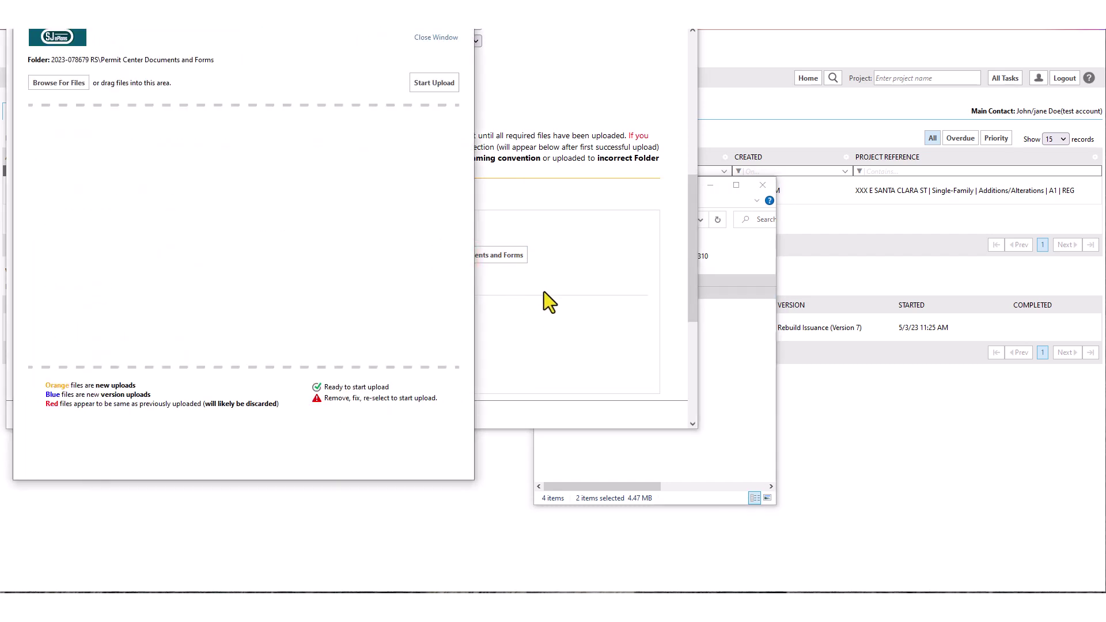
pyautogui.click(732, 348)
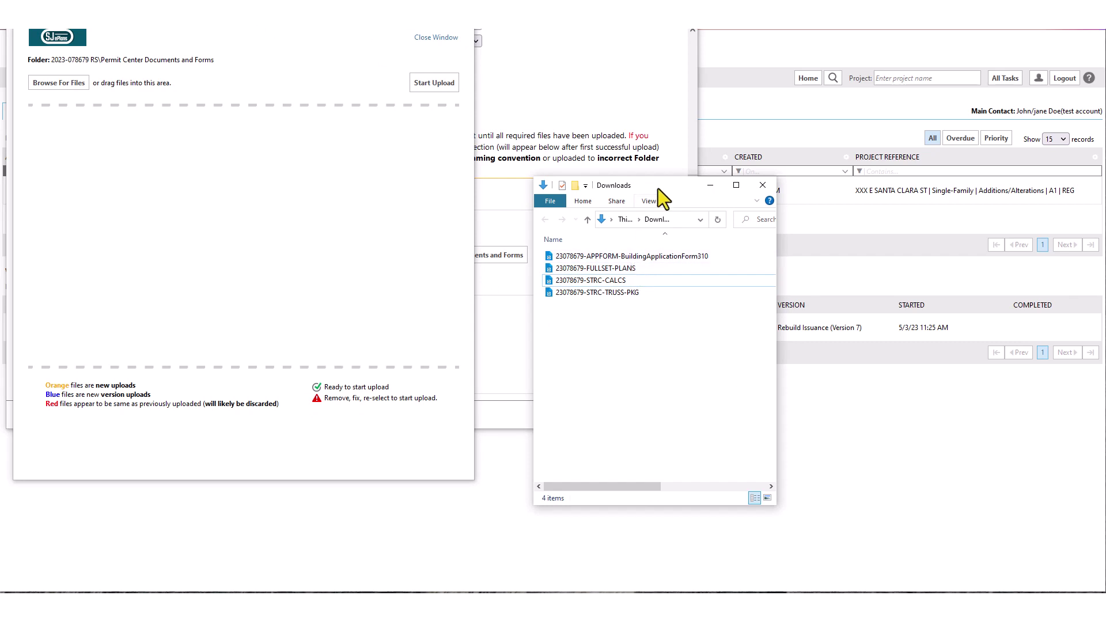
pyautogui.moveTo(640, 257); pyautogui.dragTo(265, 252)
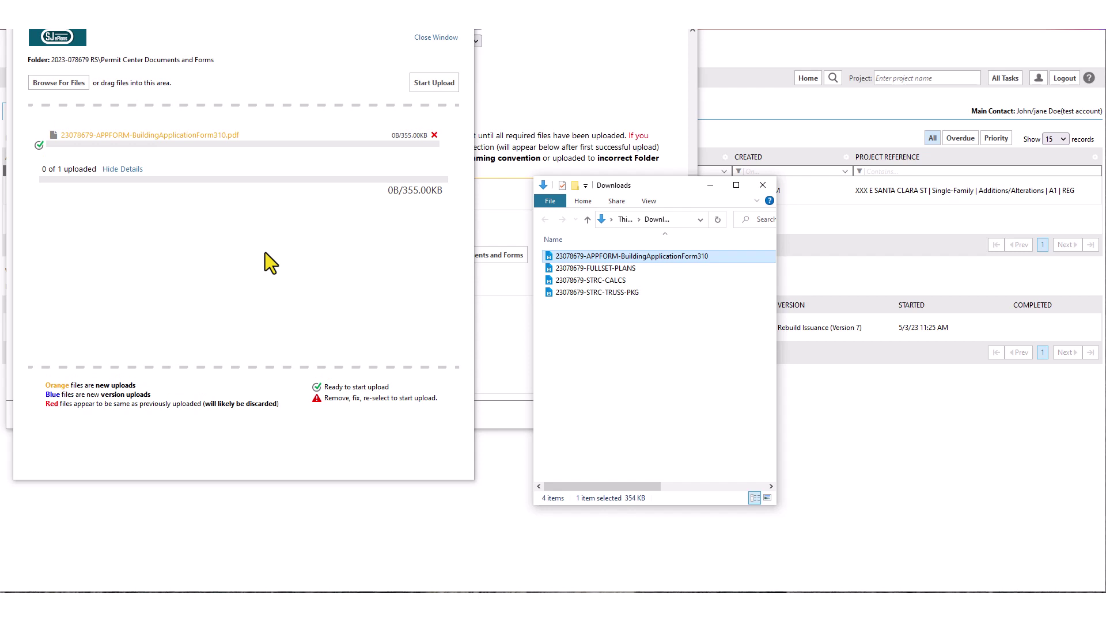
pyautogui.click(452, 84)
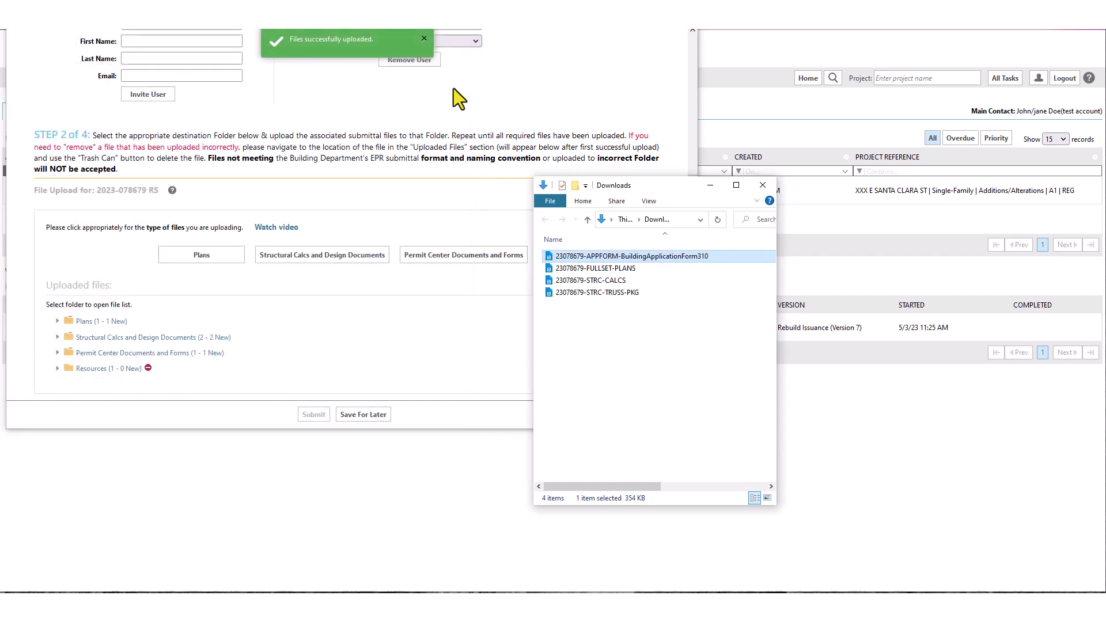
pyautogui.moveTo(665, 191); pyautogui.dragTo(1105, 188)
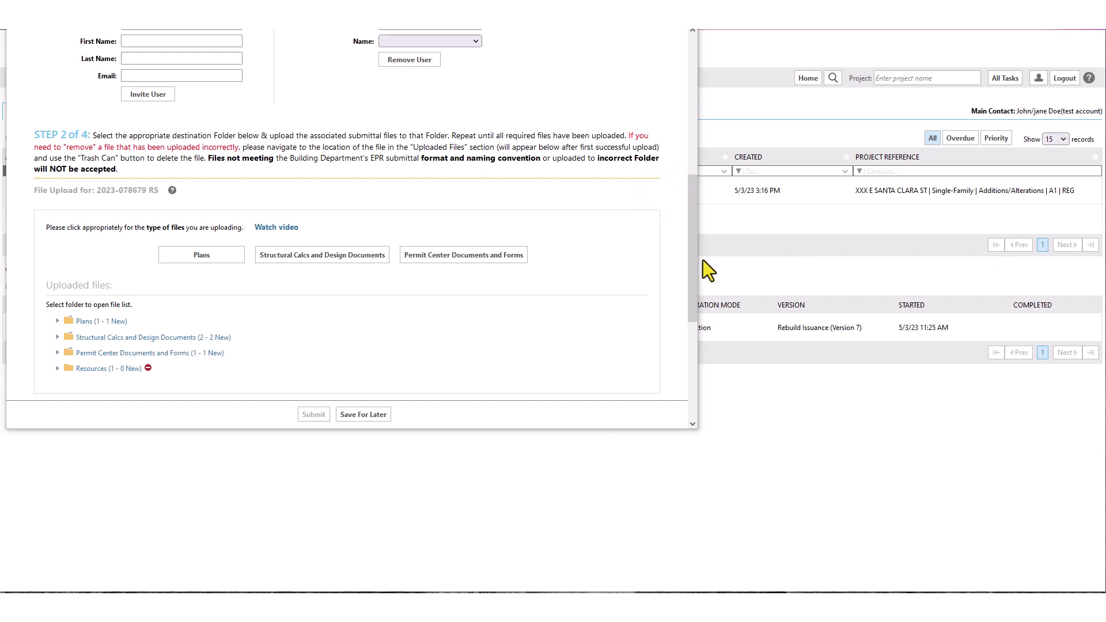
# Step: Review the files in all three upload folders, then delete 23078679-STRC-TRUSS-PKG.pdf
pyautogui.moveTo(689, 221); pyautogui.dragTo(692, 259)
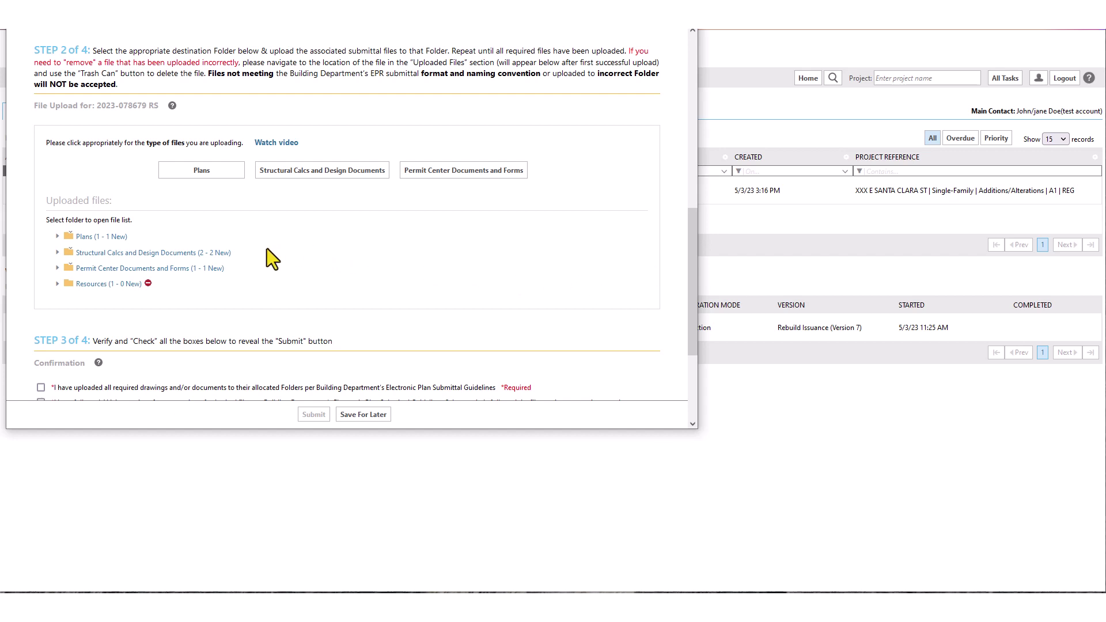
pyautogui.click(157, 253)
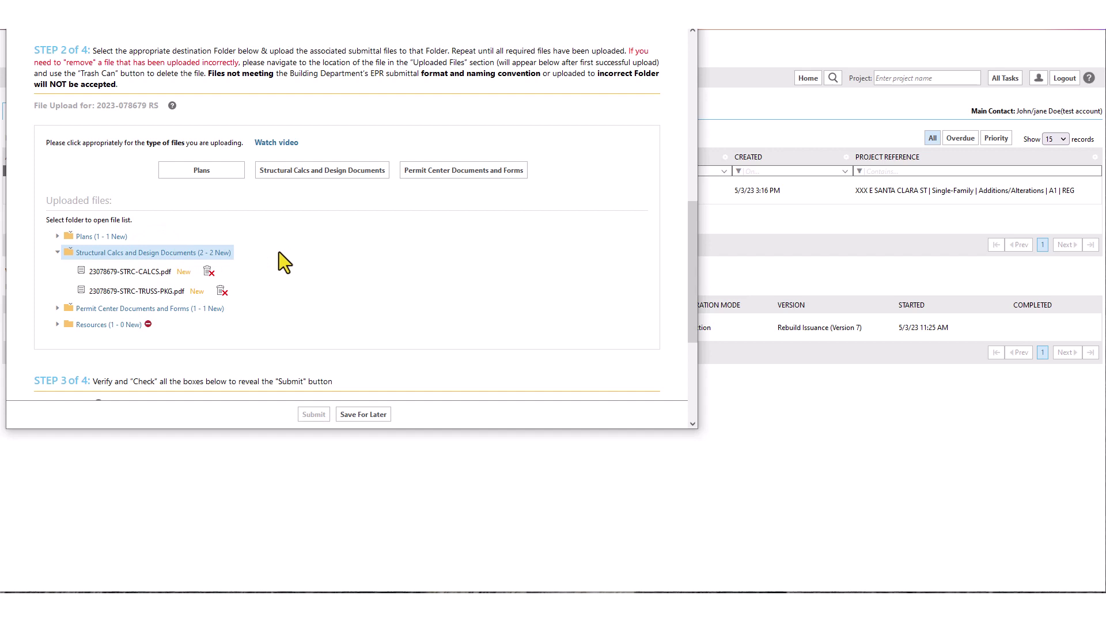
pyautogui.click(126, 237)
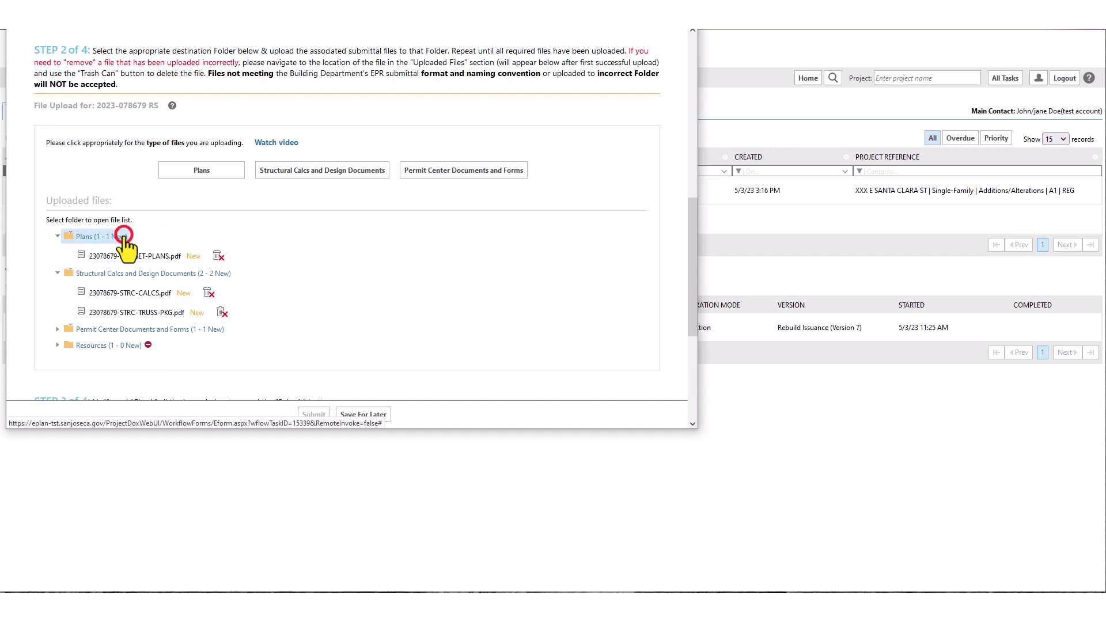
pyautogui.click(158, 330)
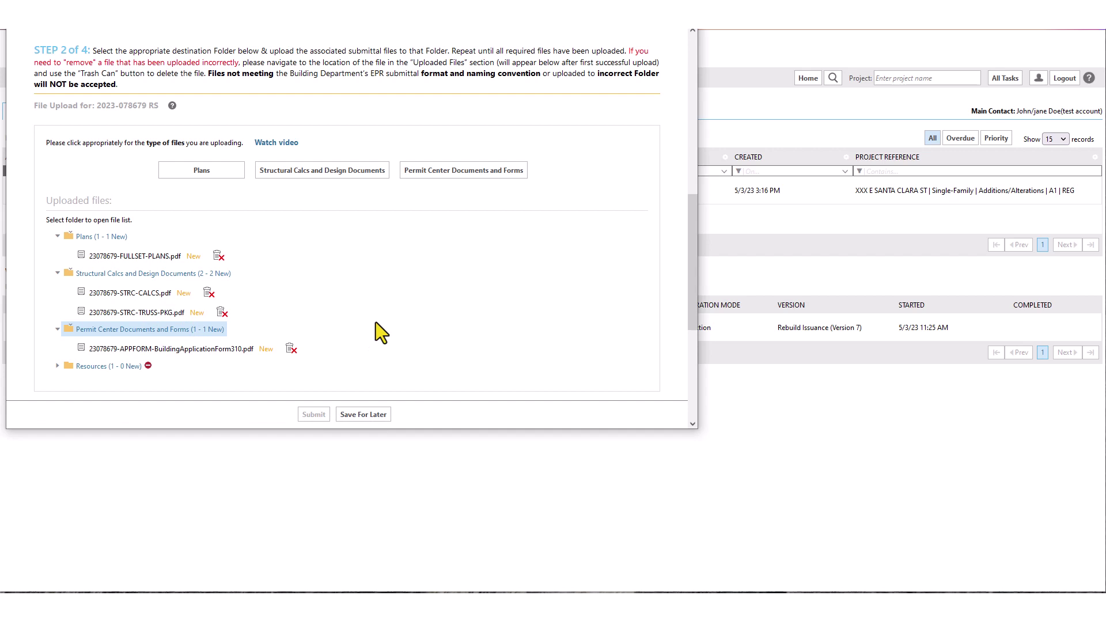
pyautogui.click(223, 313)
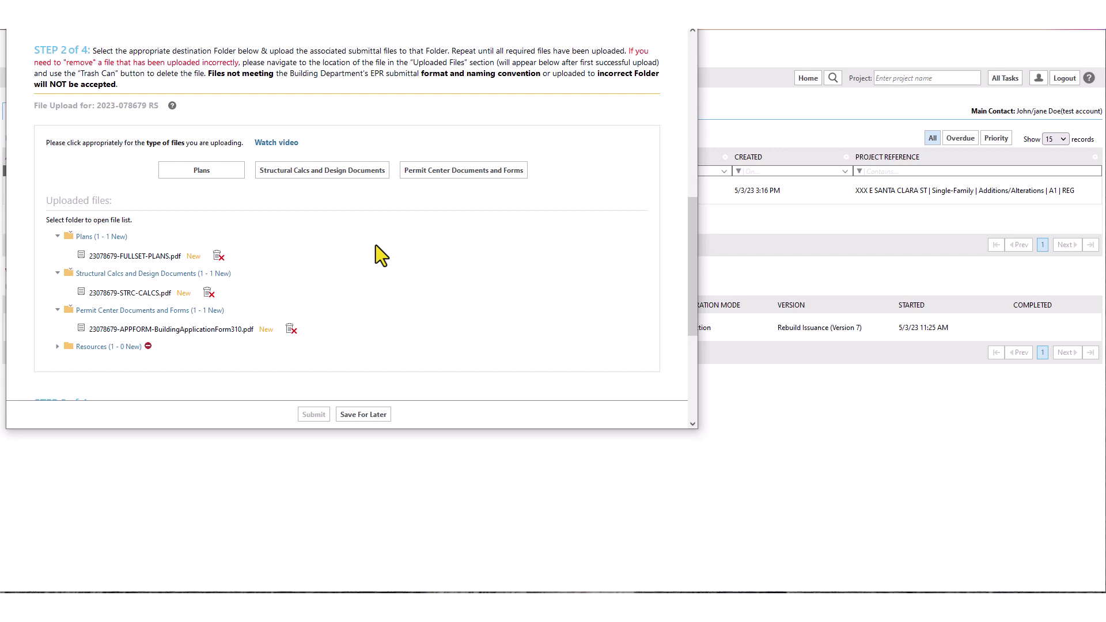
# Step: Tick all five required confirmation statements under STEP 3
pyautogui.scroll(-1, 375, 245)
pyautogui.scroll(-1, 376, 245)
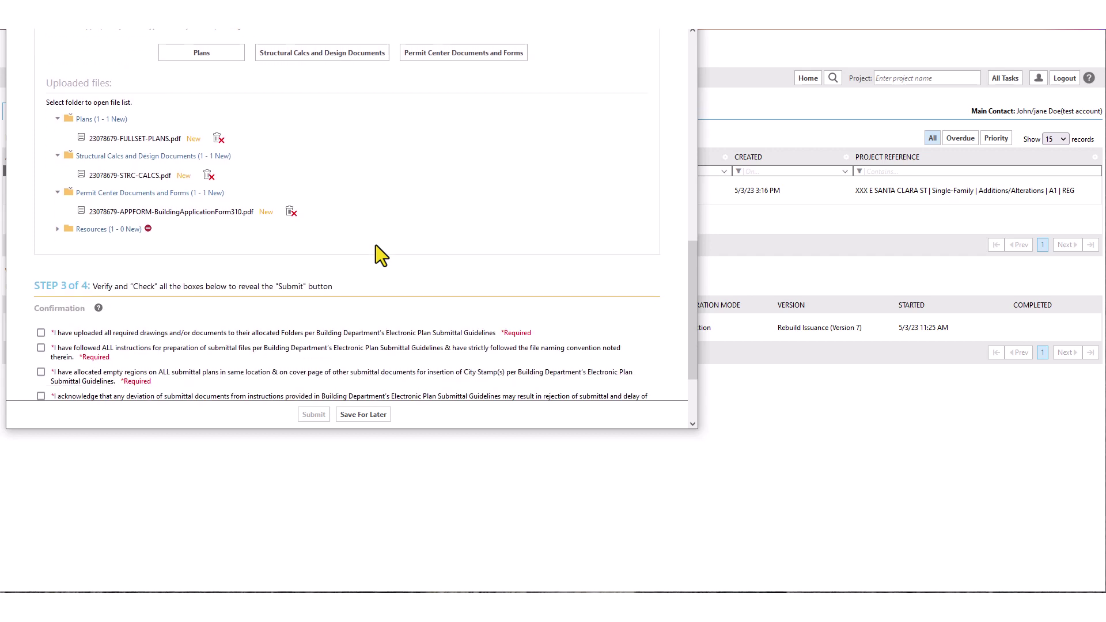
pyautogui.scroll(-1, 375, 246)
pyautogui.scroll(-1, 375, 245)
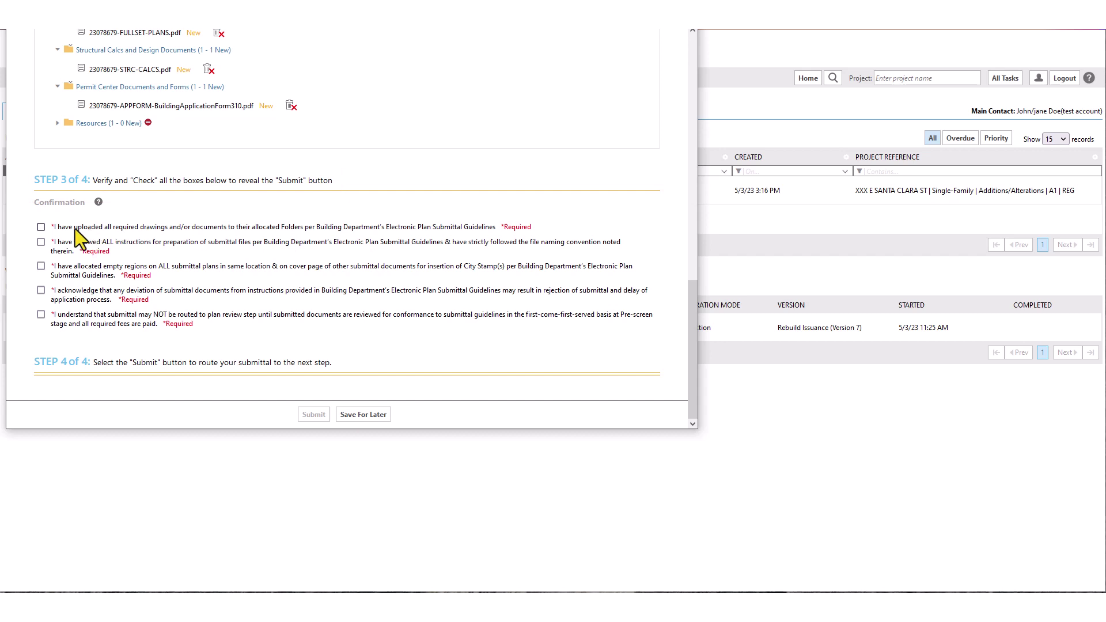
pyautogui.click(41, 226)
pyautogui.click(41, 241)
pyautogui.click(40, 266)
pyautogui.click(40, 290)
pyautogui.click(40, 314)
# Step: Submit the Applicant Upload and Submit task and confirm completion with OK
pyautogui.click(307, 417)
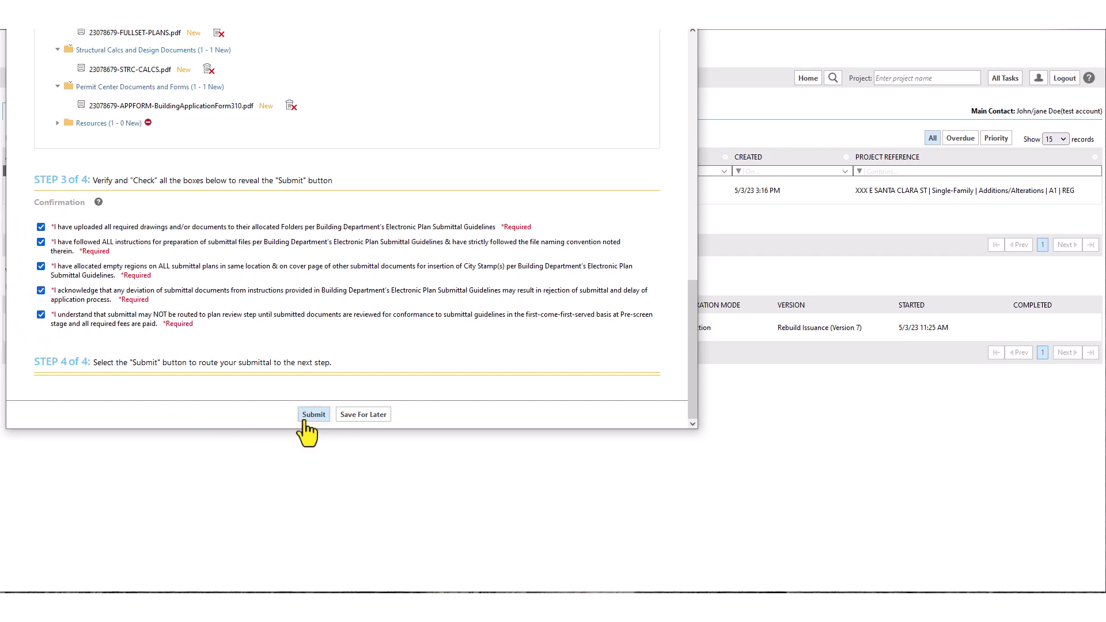
pyautogui.click(307, 416)
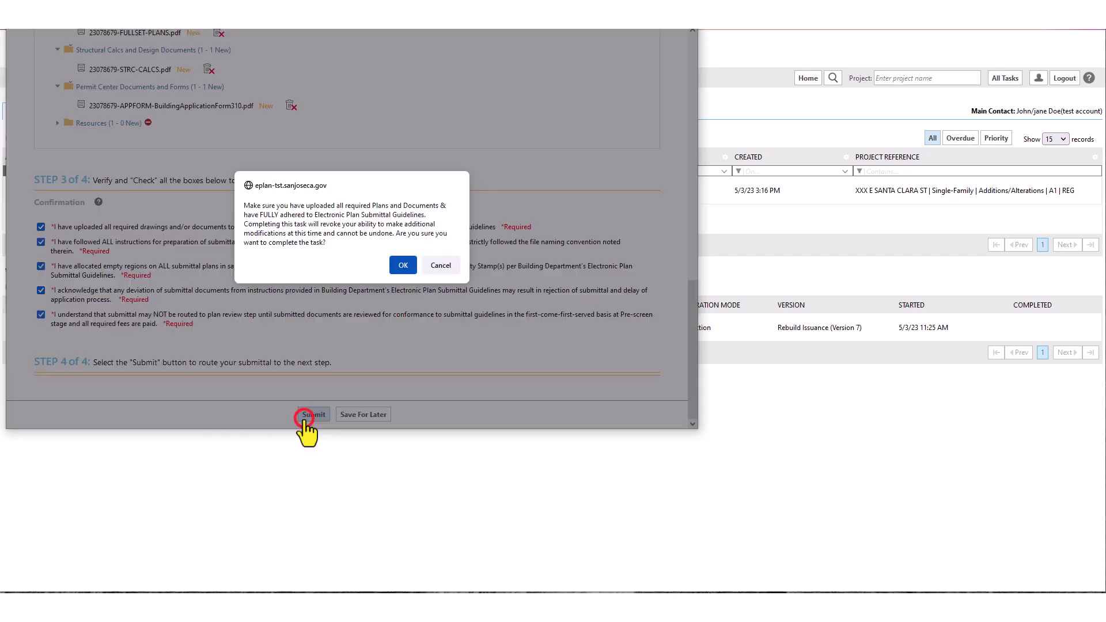
pyautogui.click(404, 265)
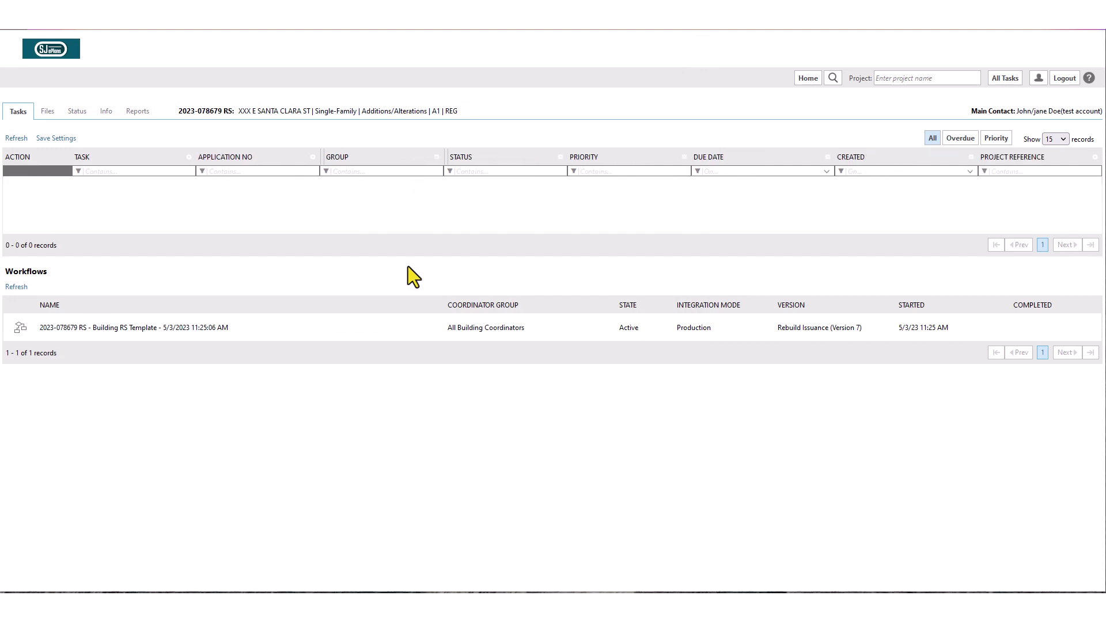
pyautogui.click(20, 327)
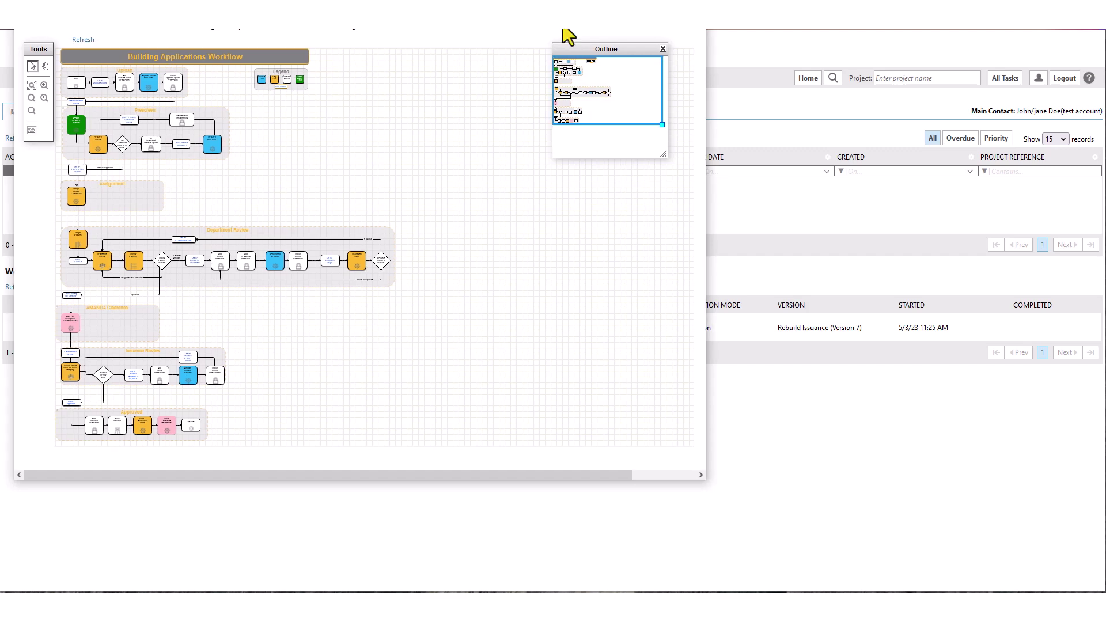
pyautogui.moveTo(662, 125); pyautogui.dragTo(582, 100)
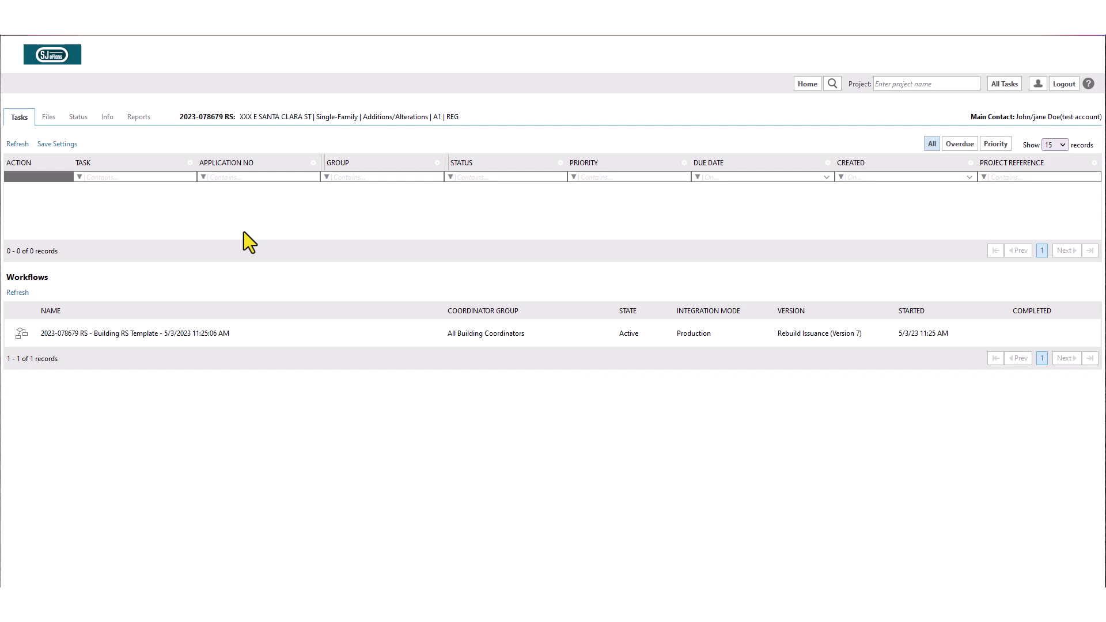
# Step: Check the Files tab's Plans, Structural Calcs and Permit Center Documents and Forms folders for the submitted files
pyautogui.click(49, 118)
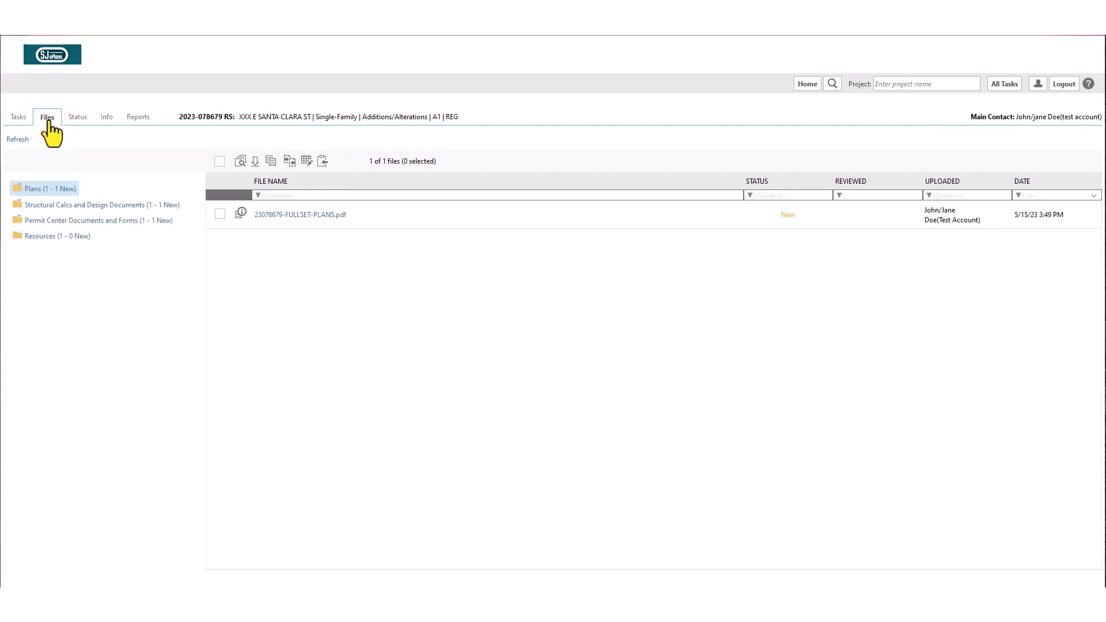
pyautogui.click(53, 189)
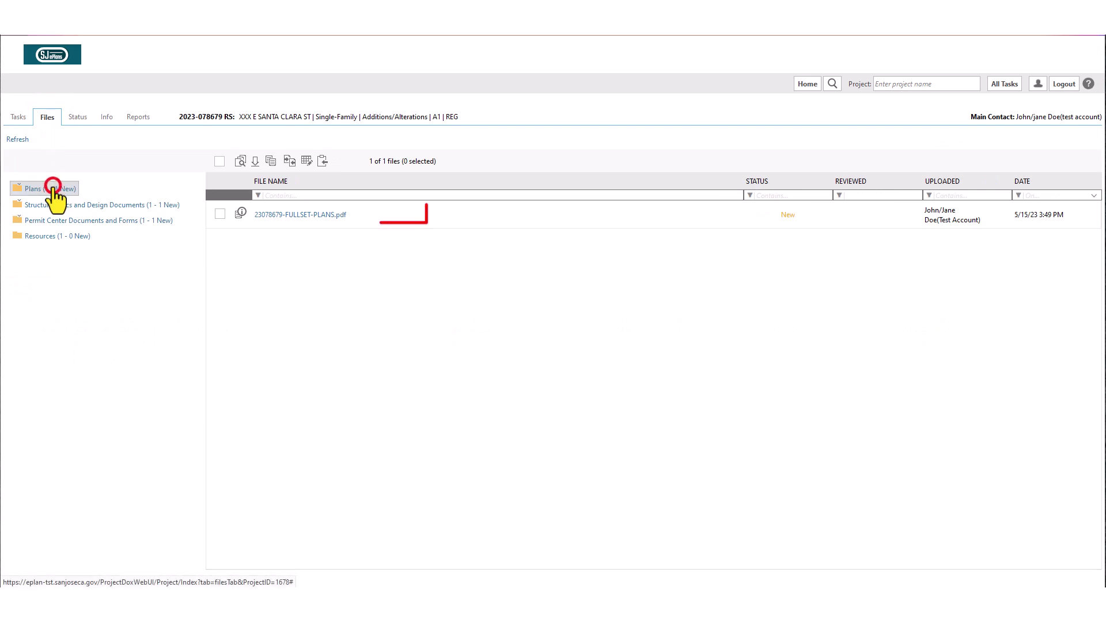
pyautogui.click(121, 206)
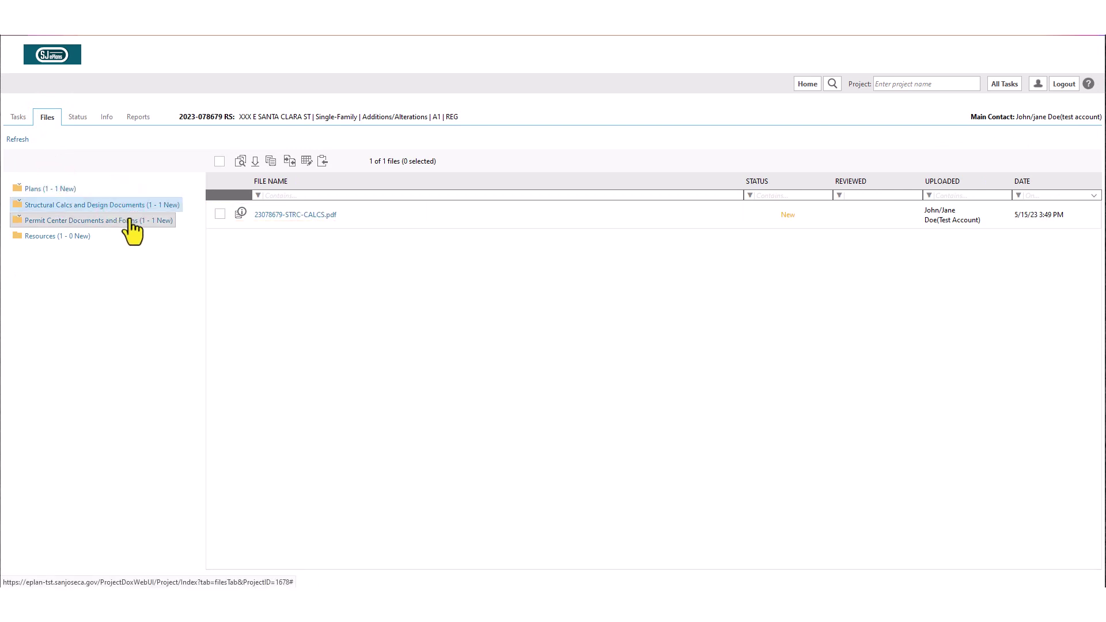
pyautogui.click(137, 225)
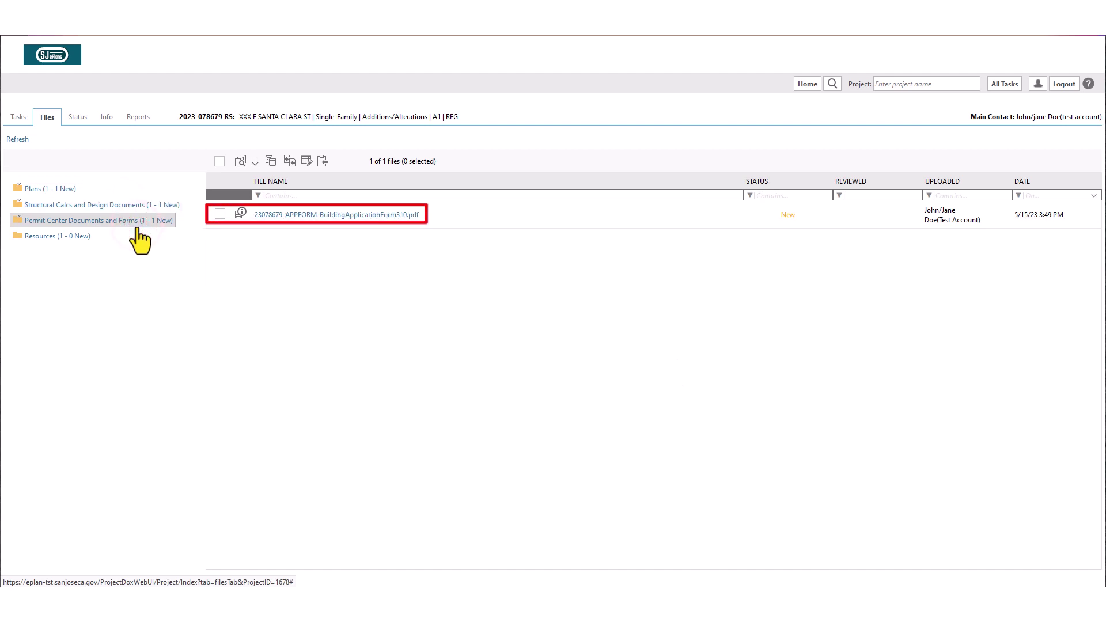